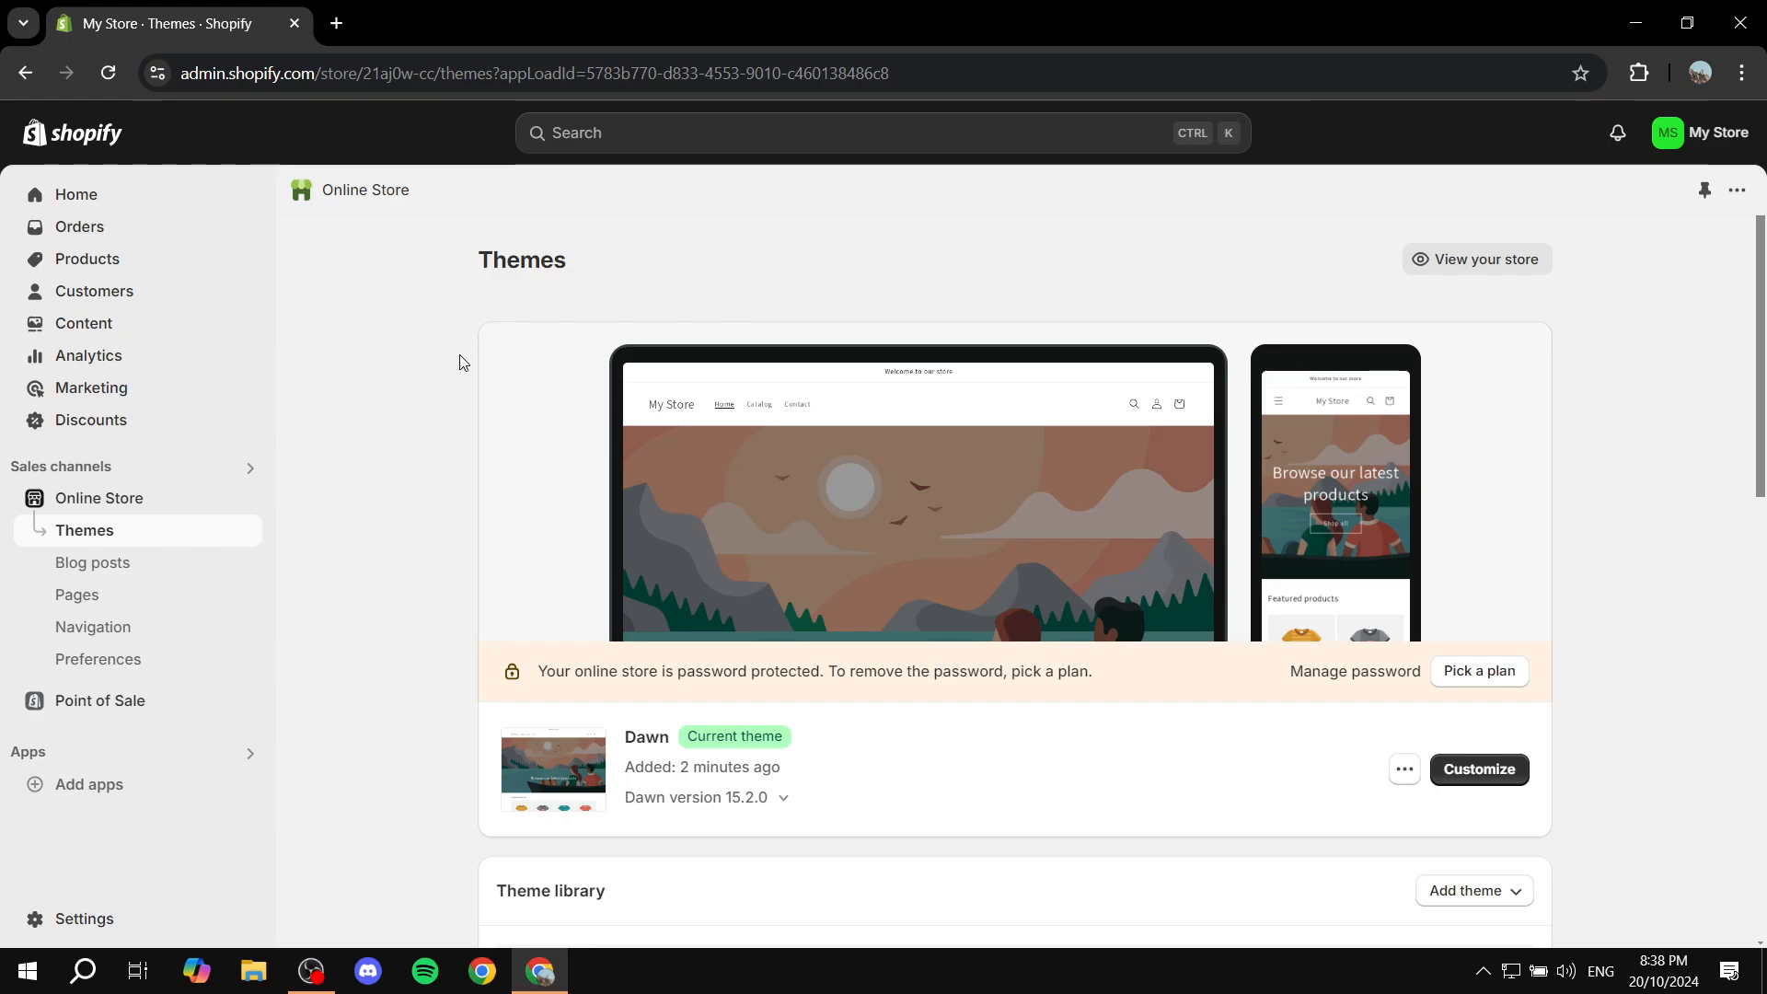
Step: Upload sample.pdf from the Explainer Media folder on the Desktop to the store's content files
{"action": "left_click", "coordinate": [118, 333]}
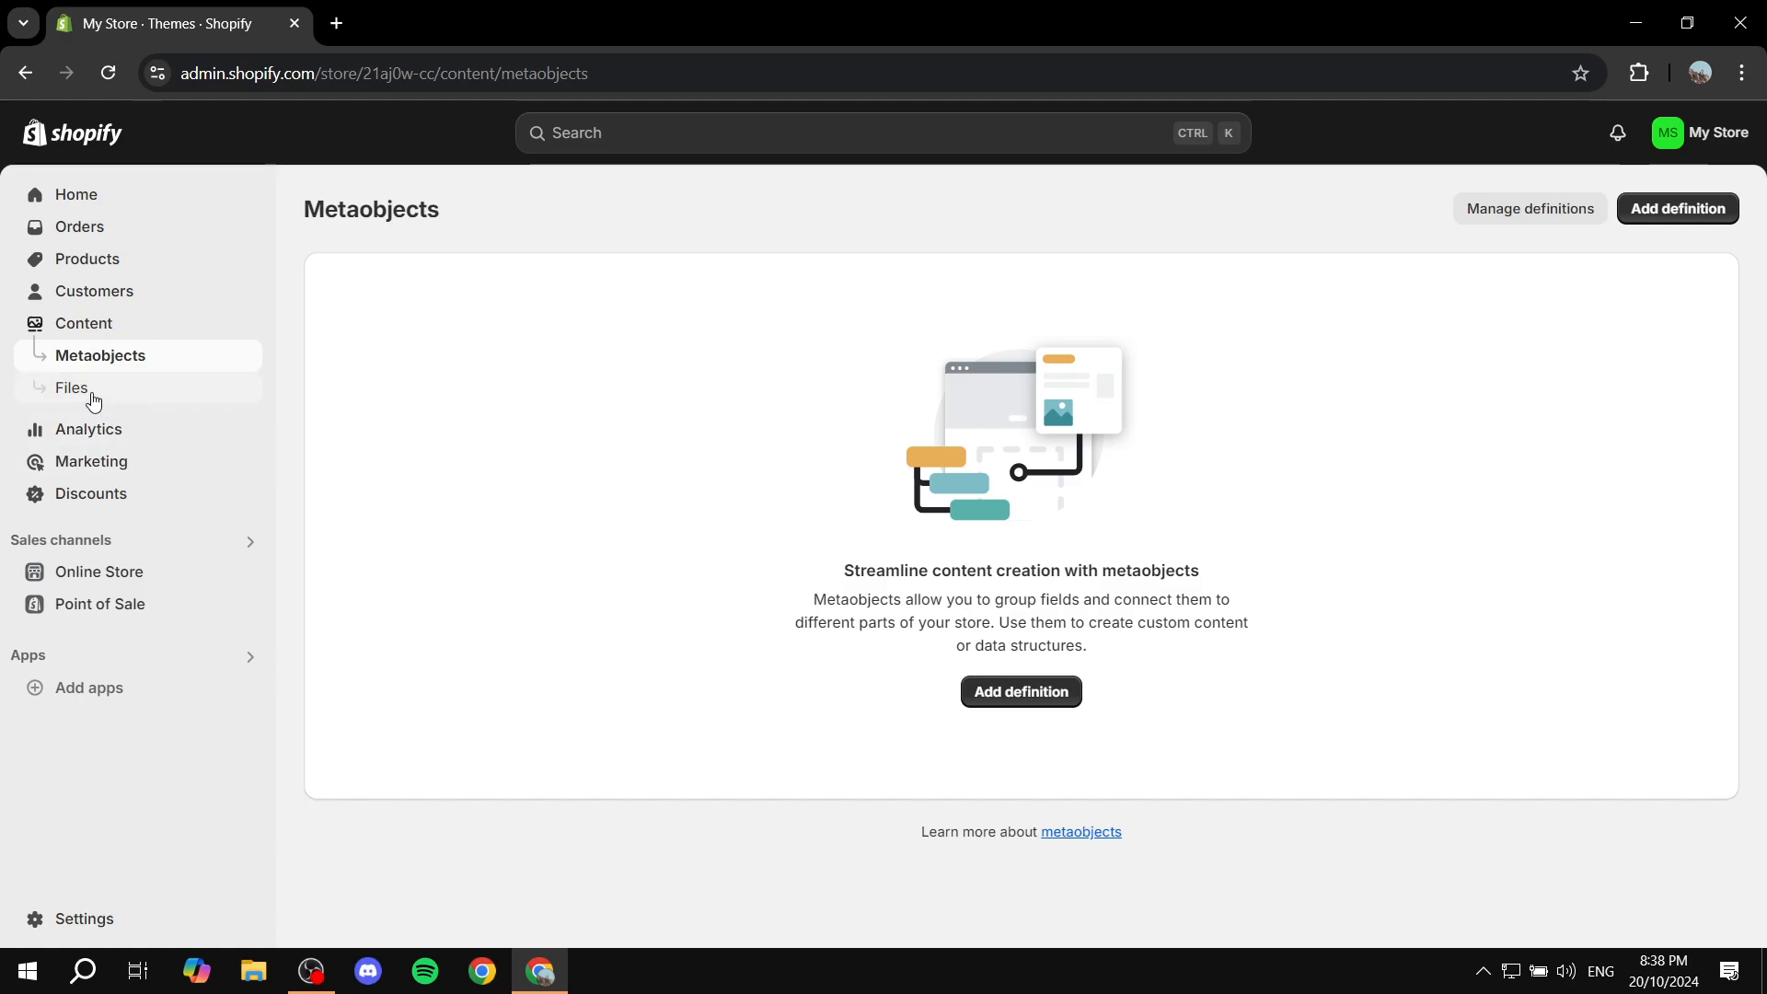
{"action": "left_click", "coordinate": [80, 396]}
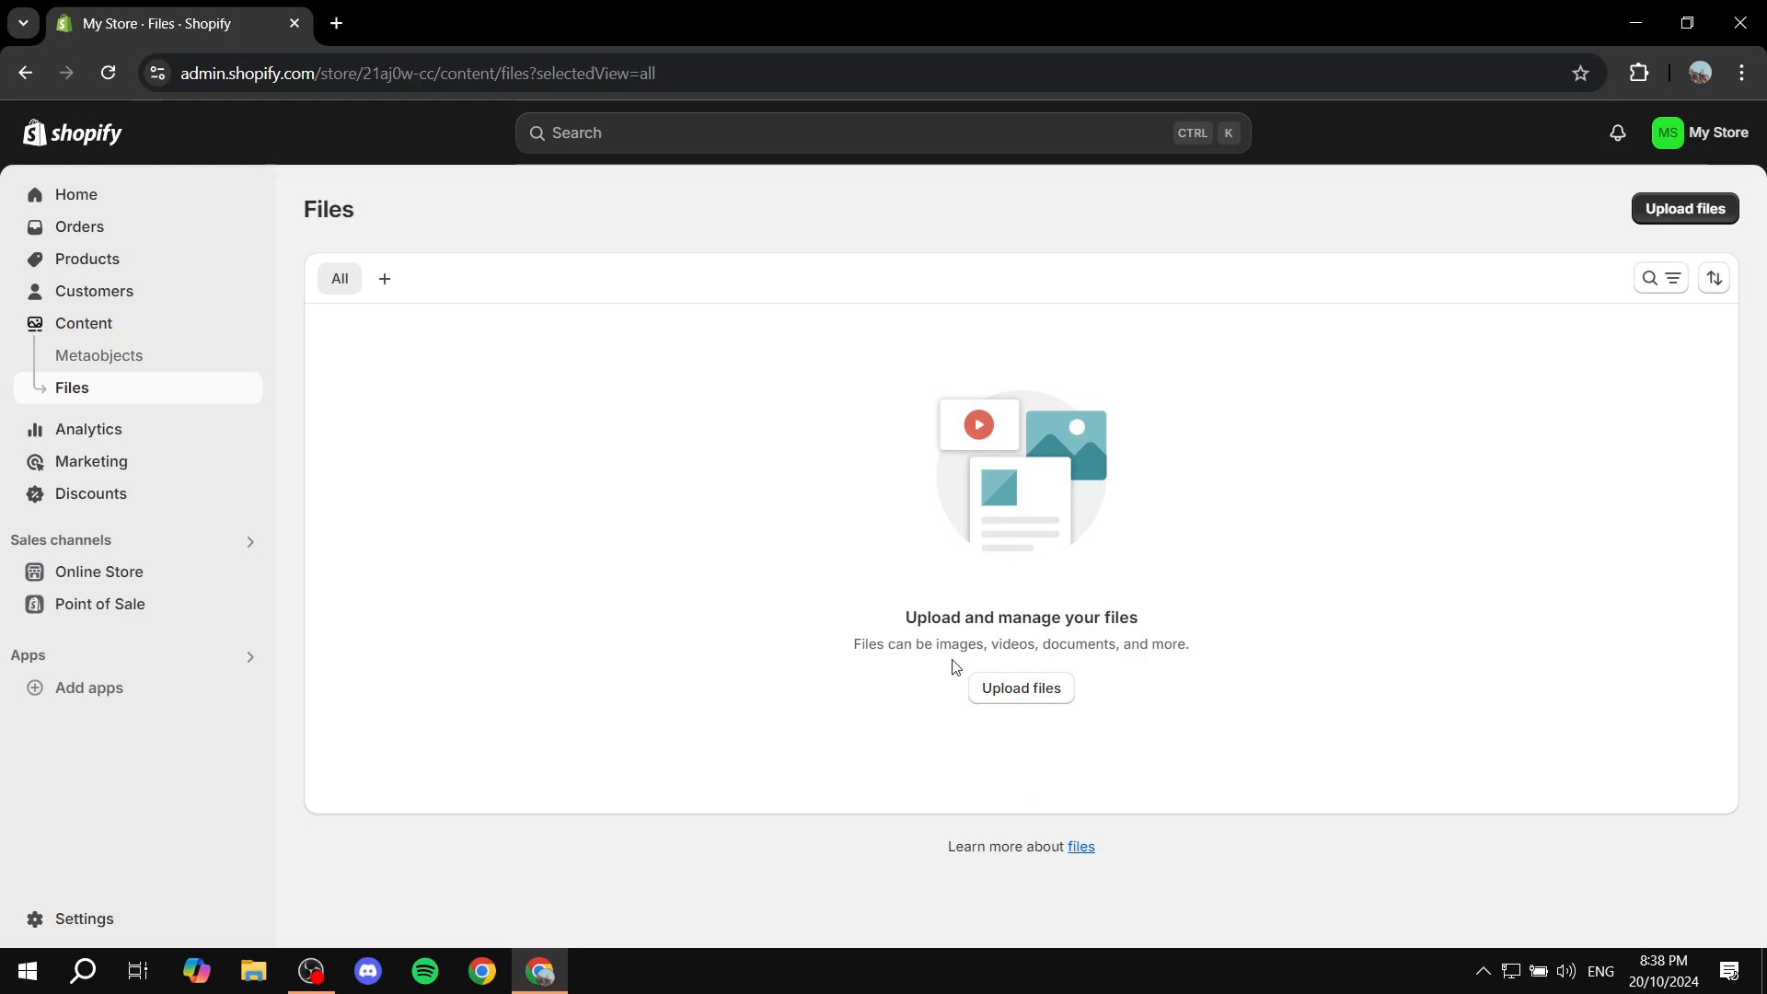
{"action": "left_click", "coordinate": [1009, 696]}
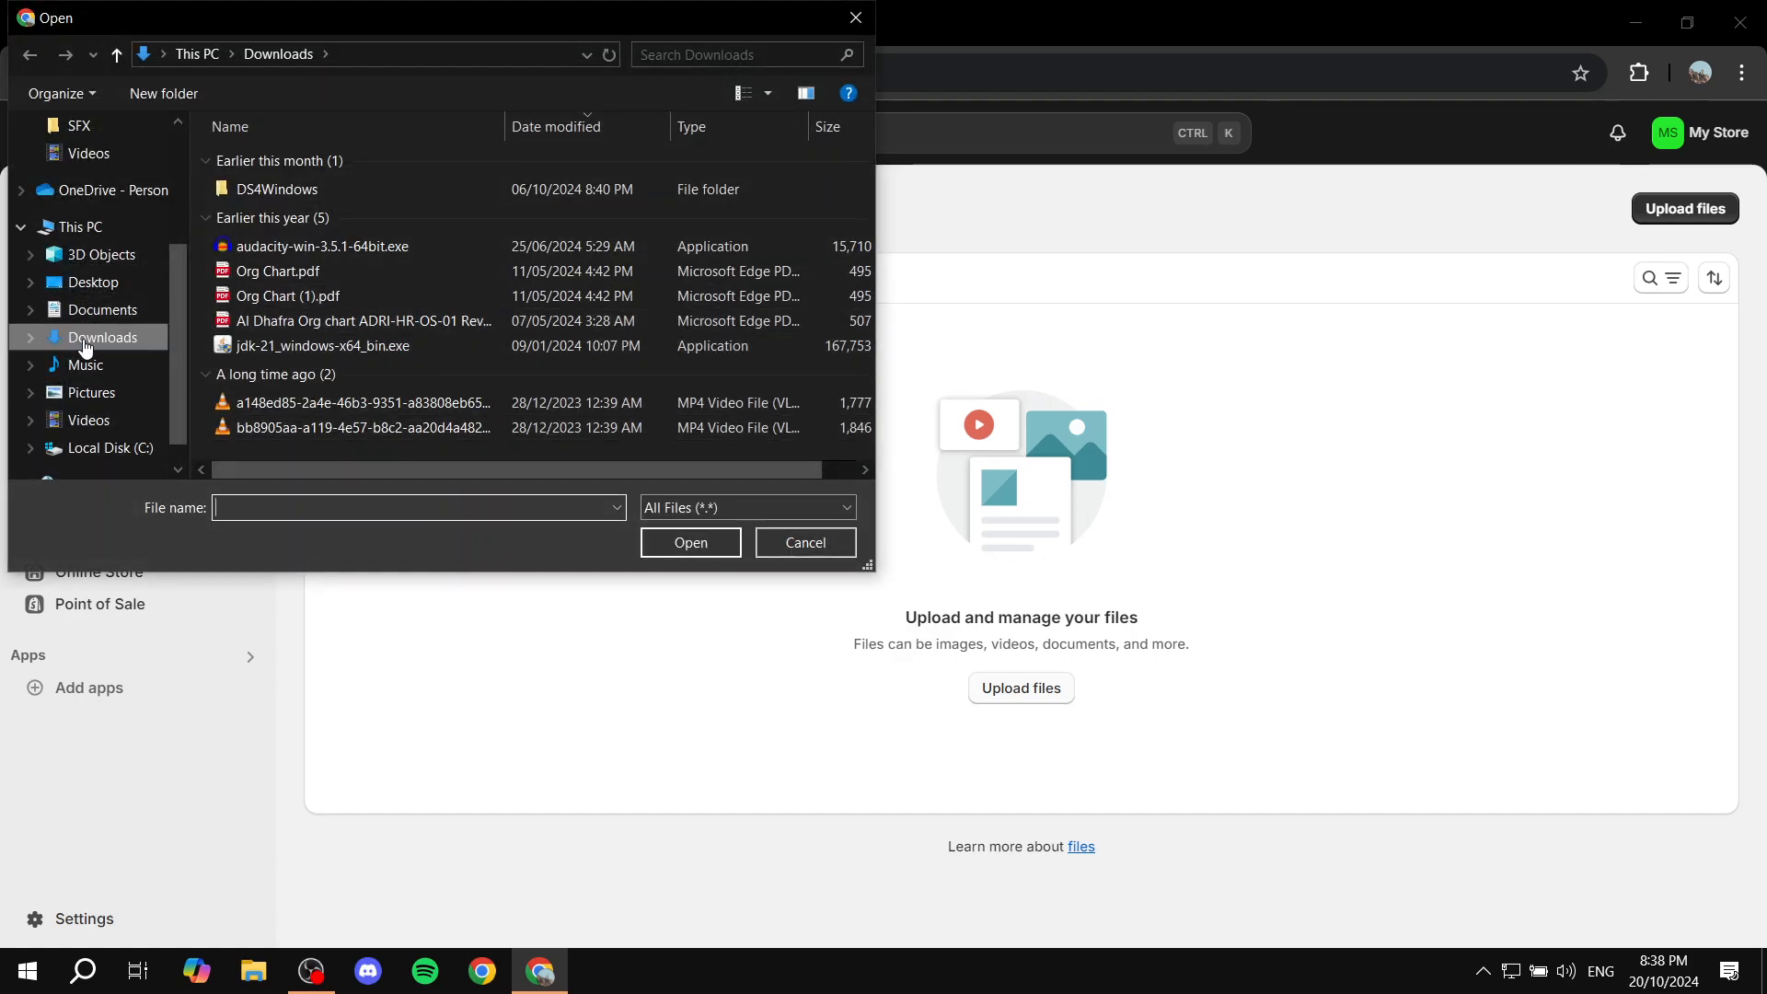
{"action": "left_click", "coordinate": [62, 282]}
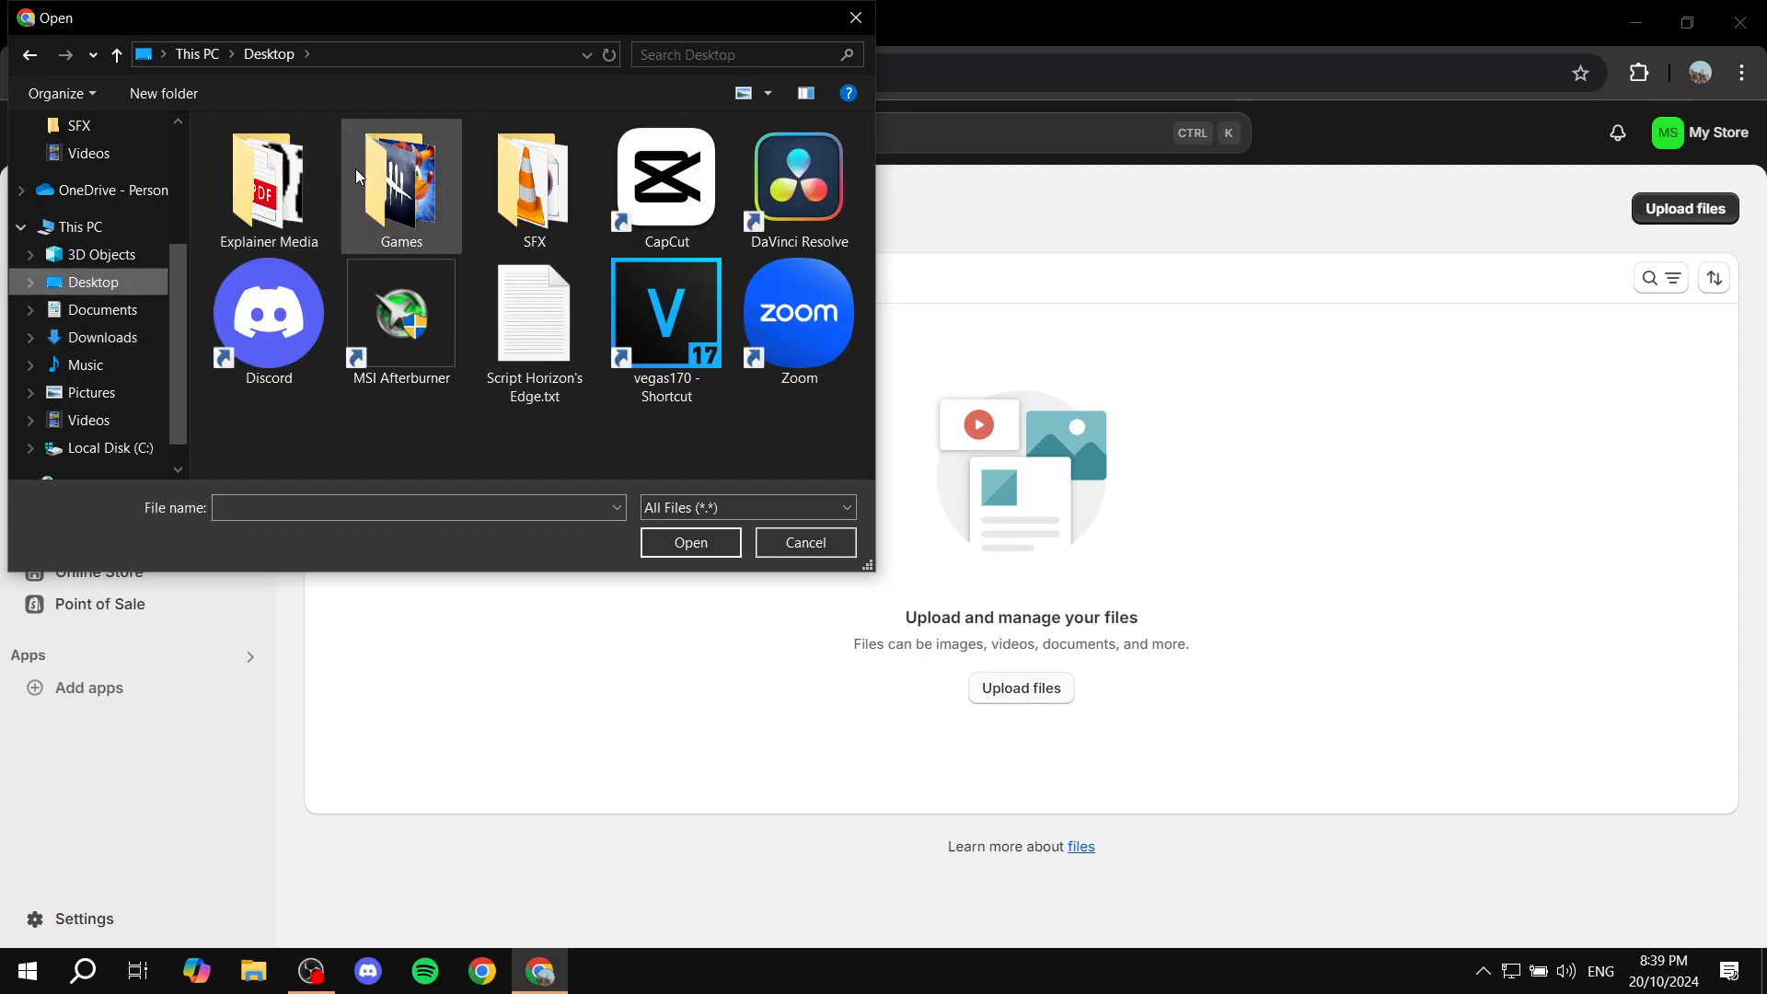
{"action": "double_click", "coordinate": [317, 178]}
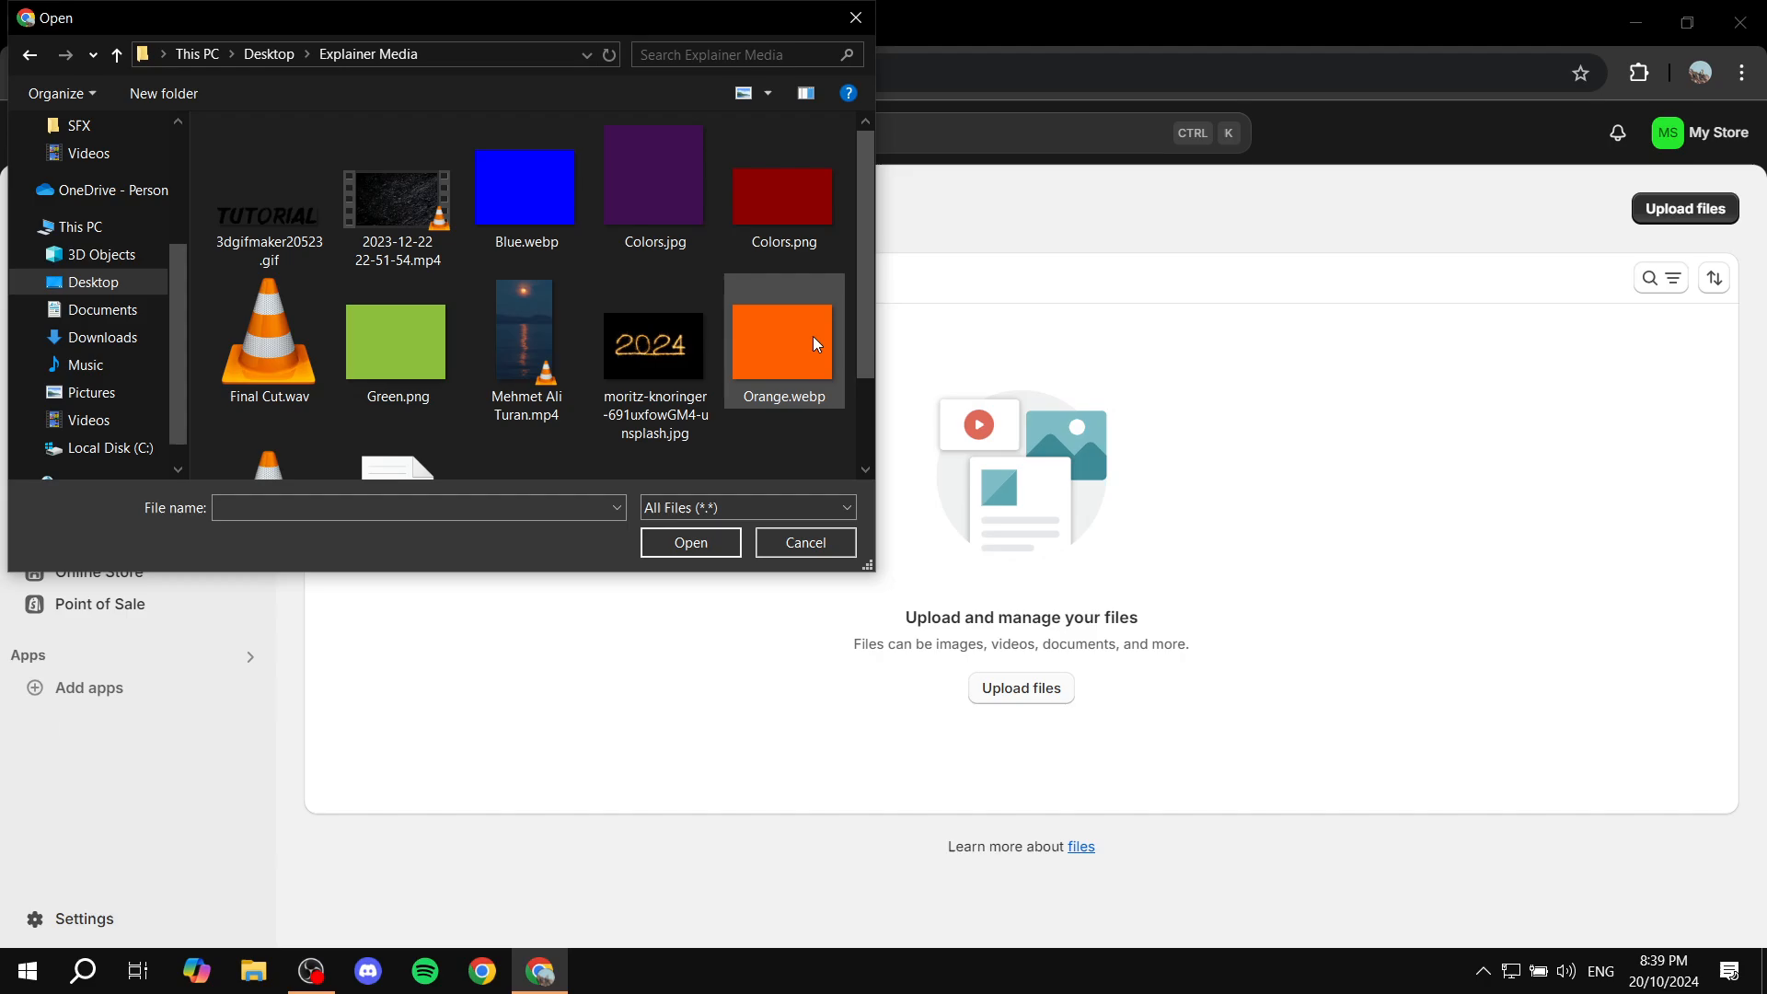
{"action": "scroll", "coordinate": [773, 368], "scroll_direction": "down", "scroll_amount": 1}
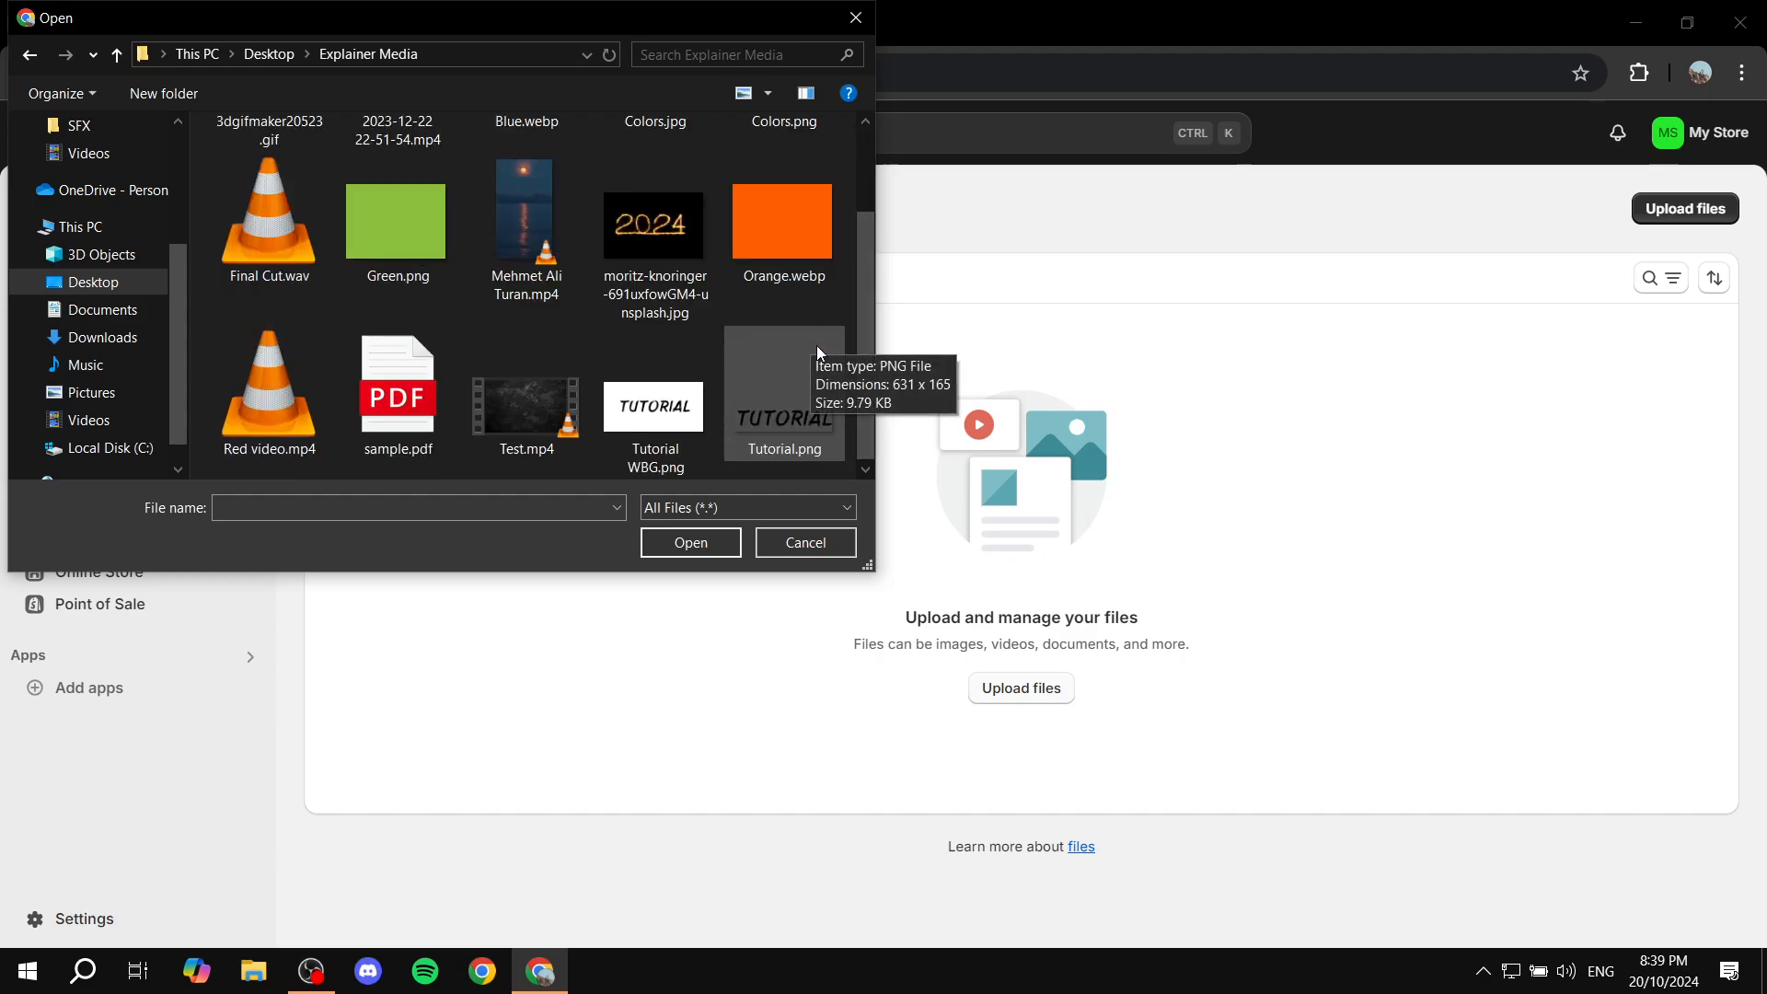
{"action": "double_click", "coordinate": [432, 371]}
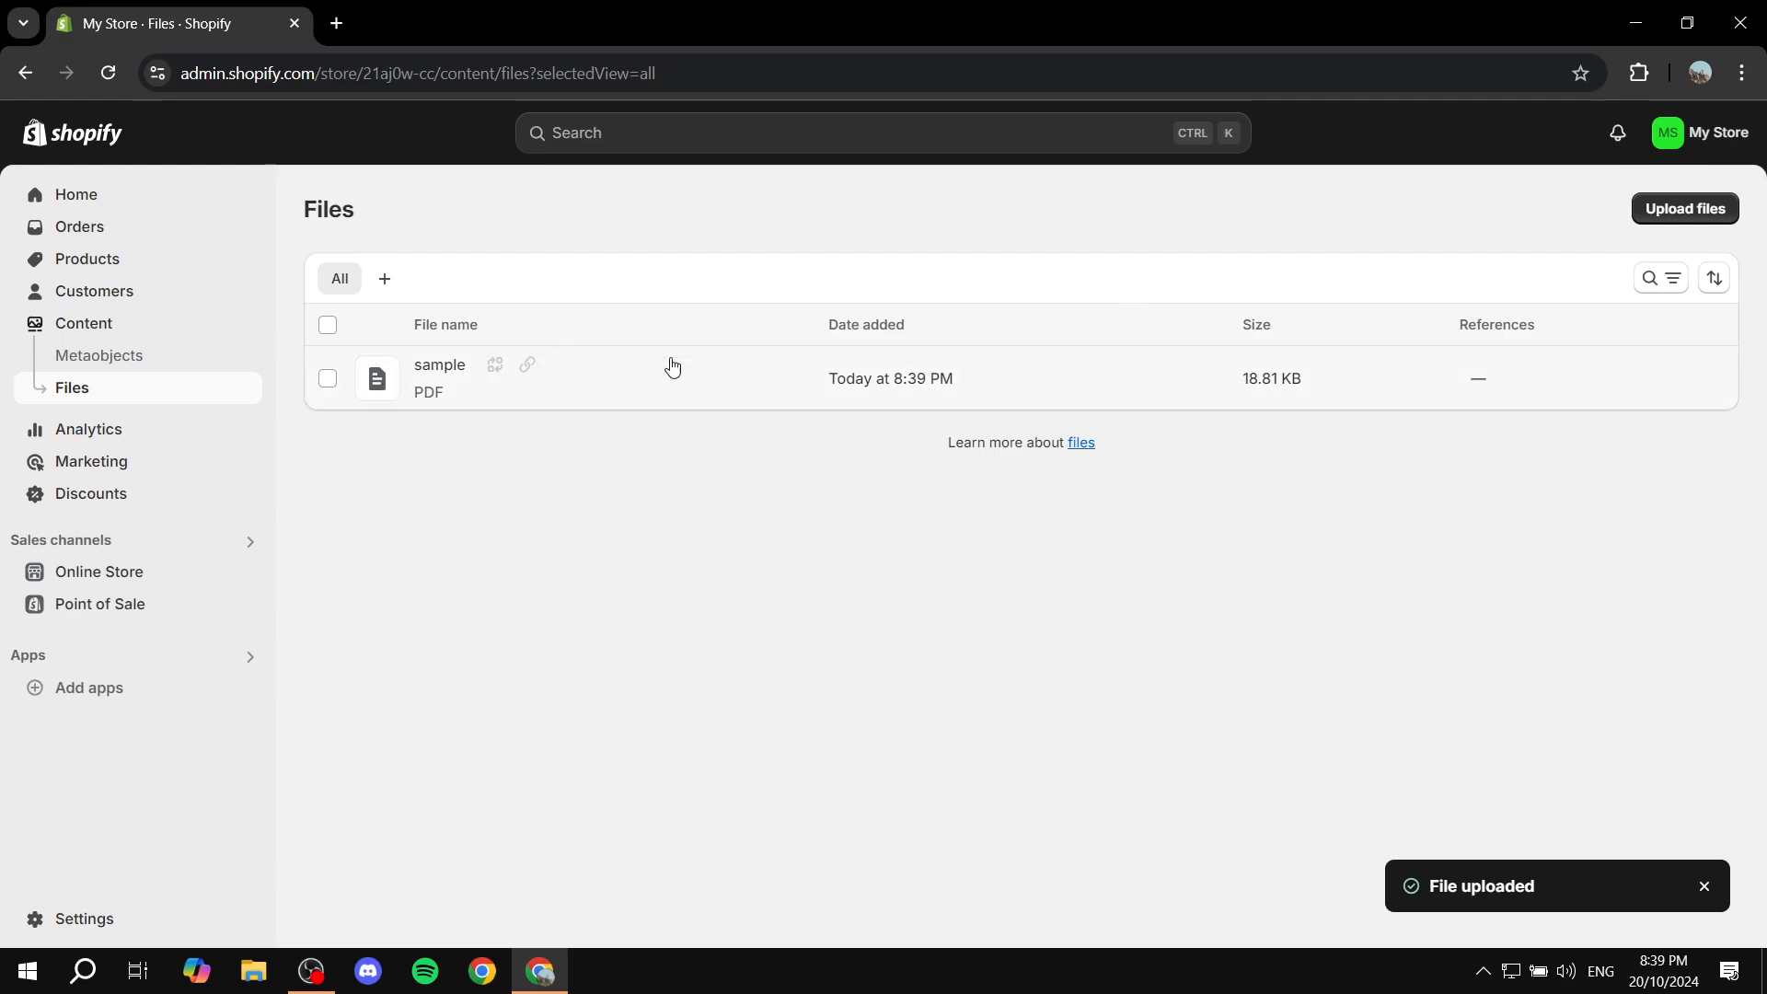
{"action": "left_click", "coordinate": [1694, 886]}
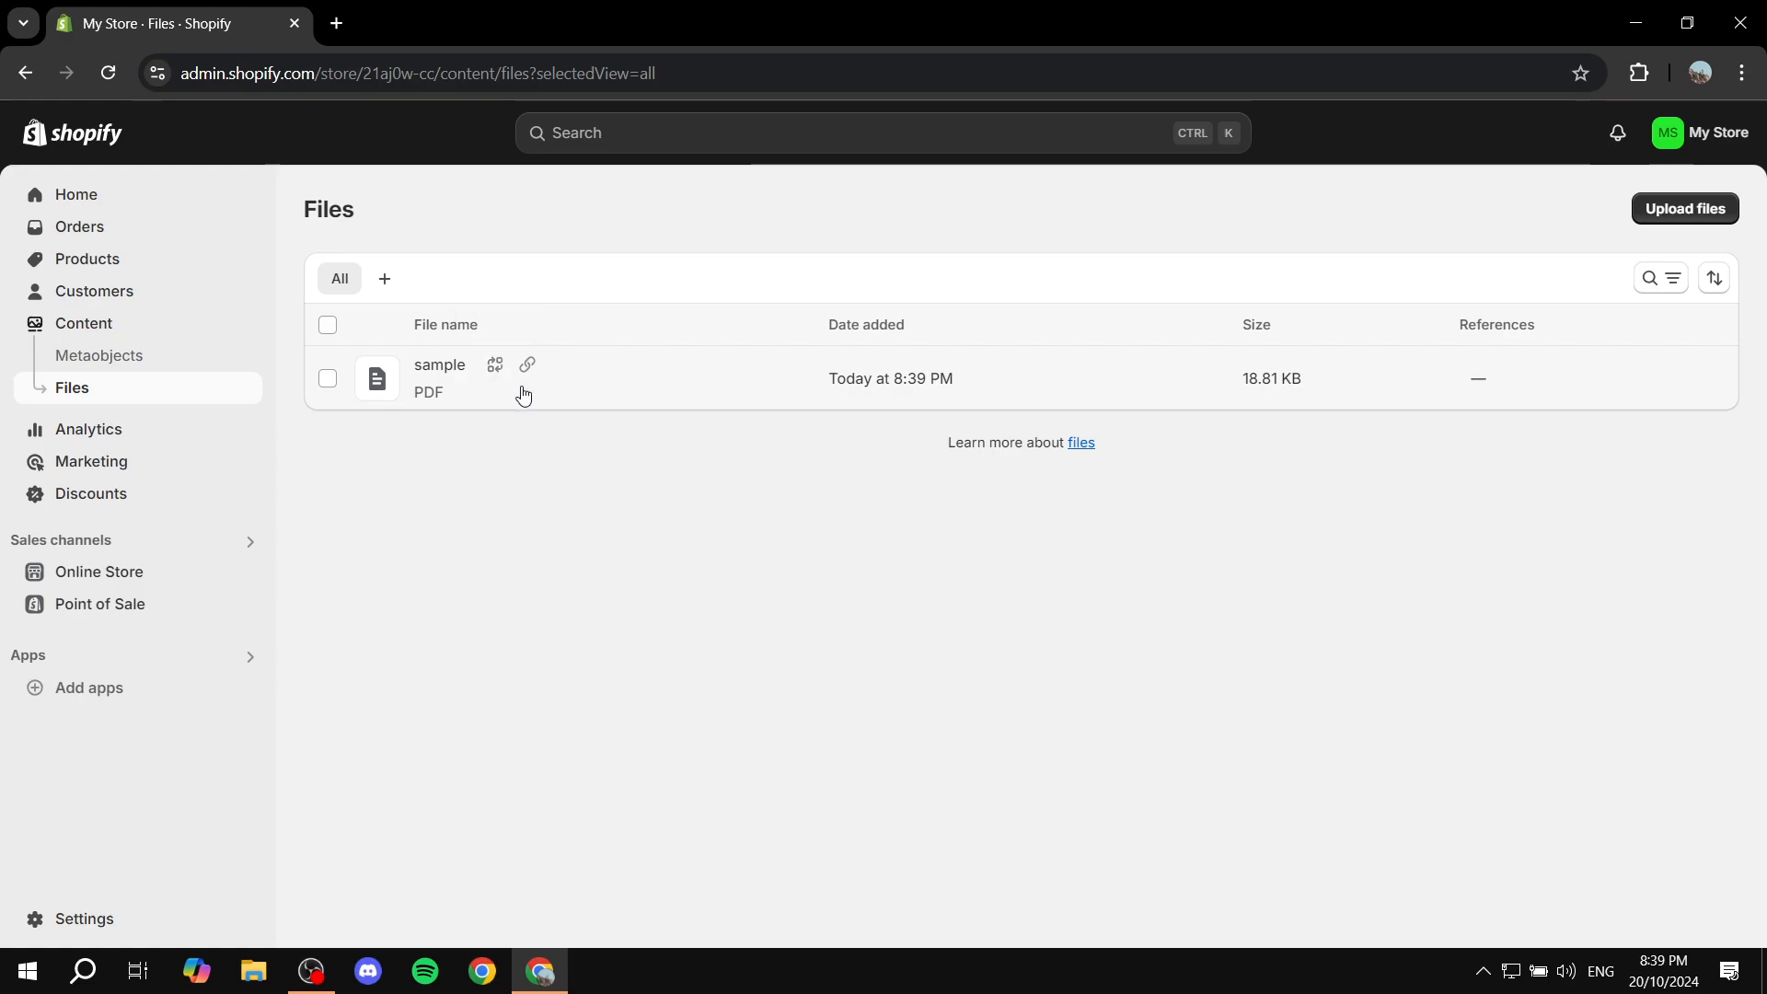
Step: Look at the sample PDF's details, and copy its file link, checking it in the clipboard history
{"action": "left_click", "coordinate": [438, 372]}
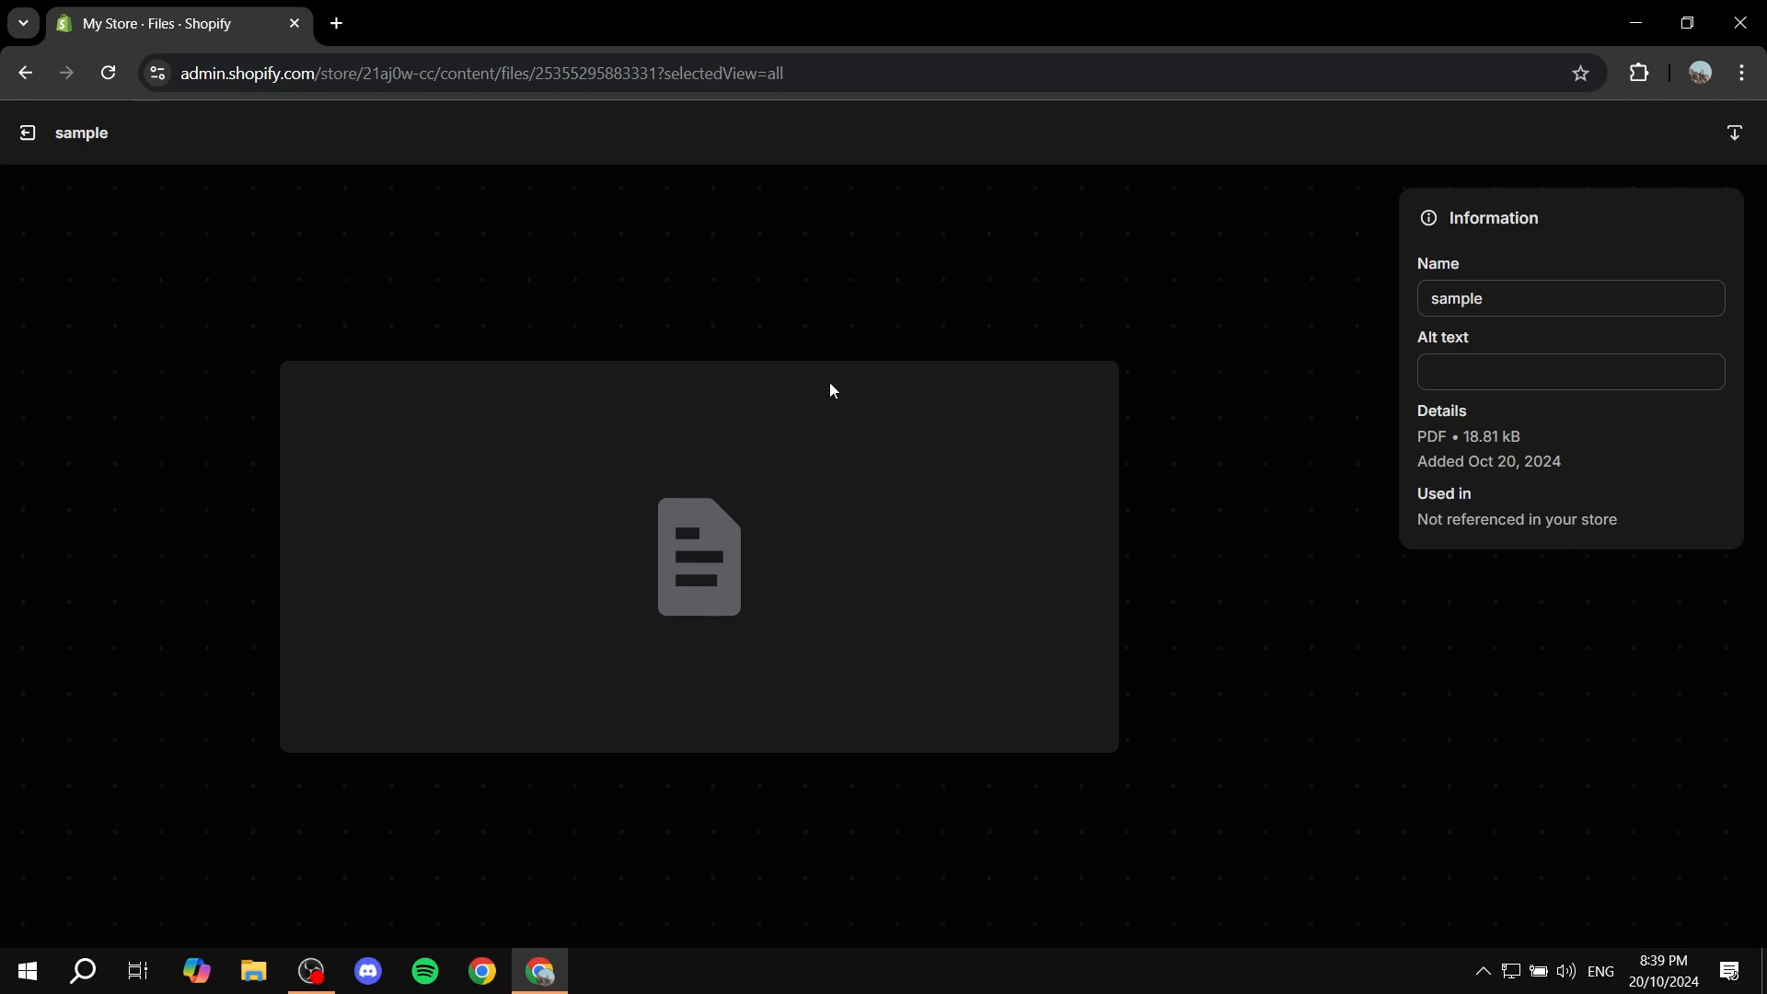
{"action": "left_click", "coordinate": [28, 133]}
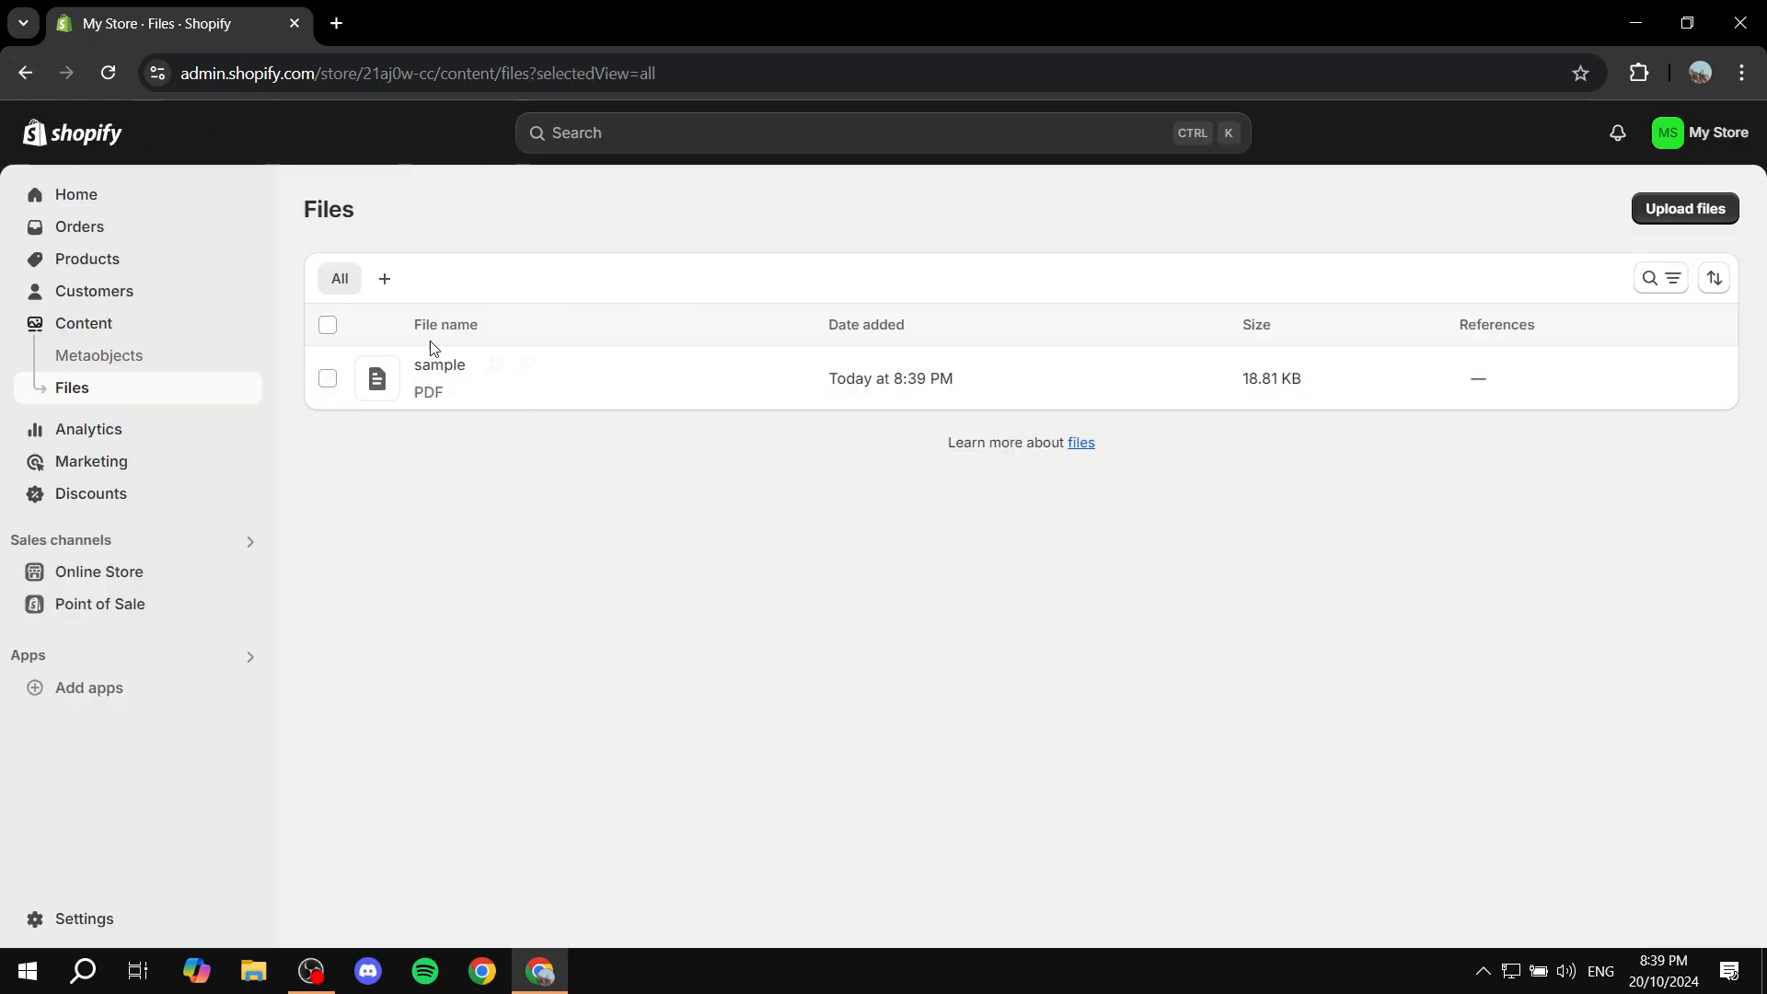
{"action": "mouse_move", "coordinate": [522, 378]}
{"action": "key", "text": "super+v"}
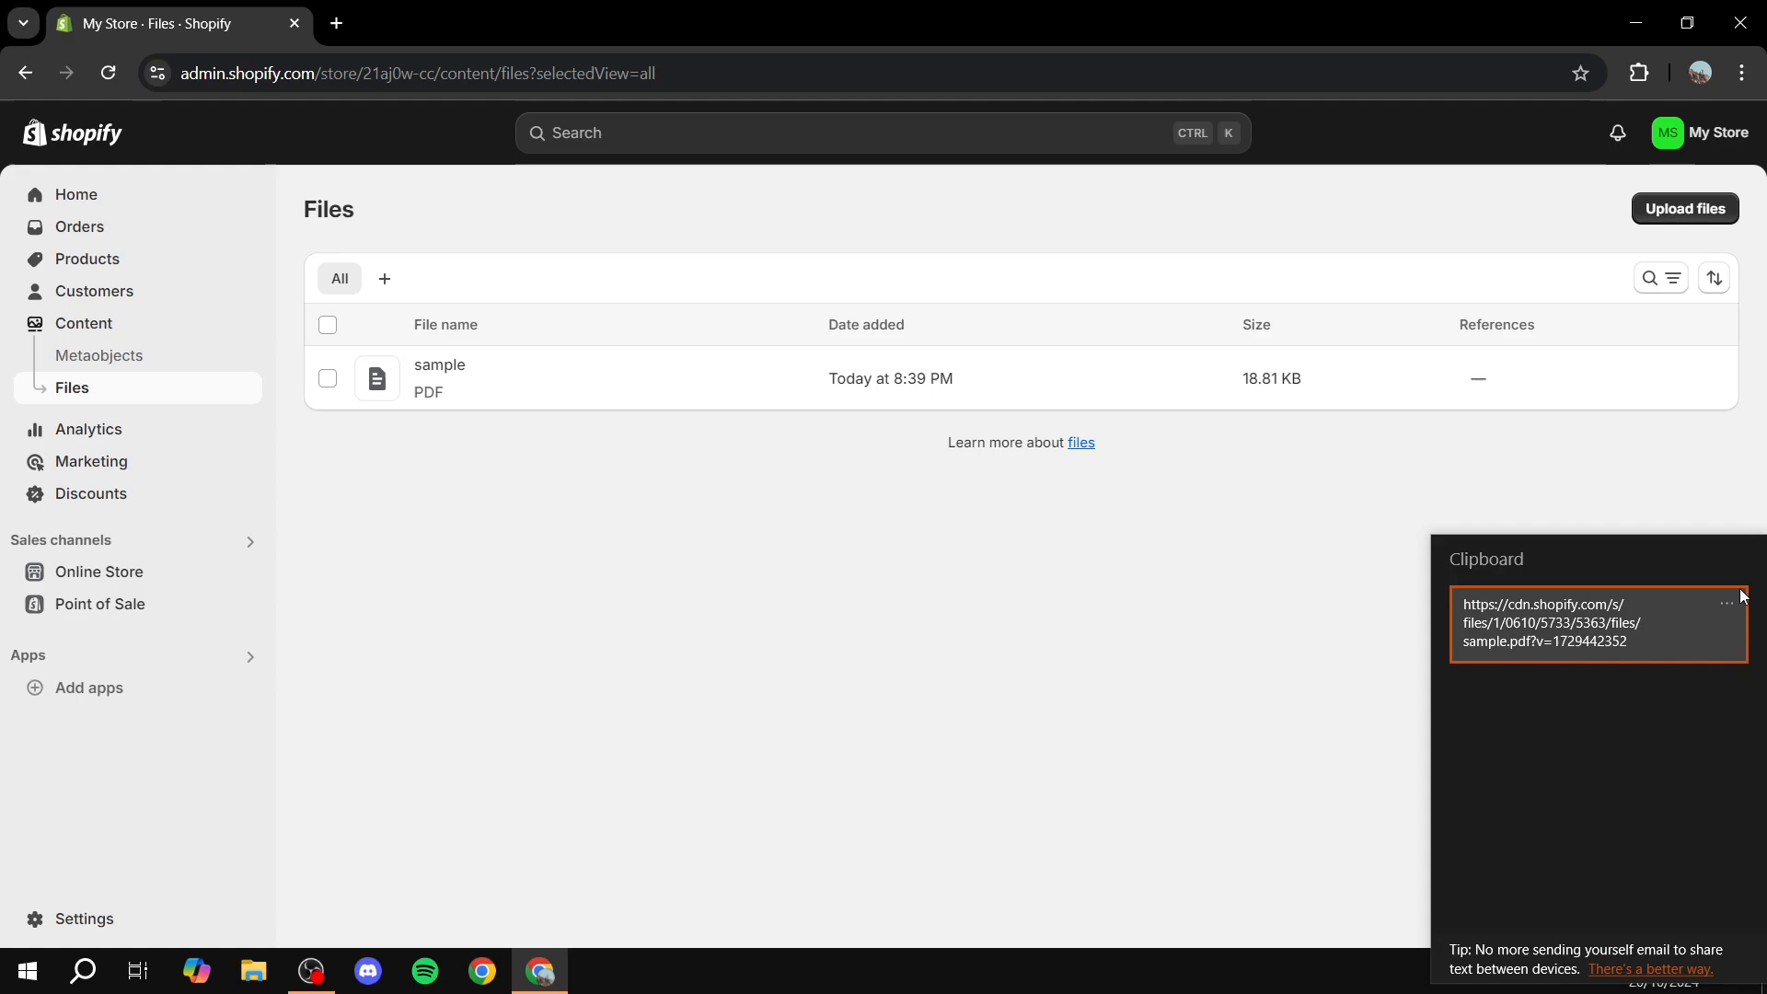
{"action": "left_click", "coordinate": [1725, 492]}
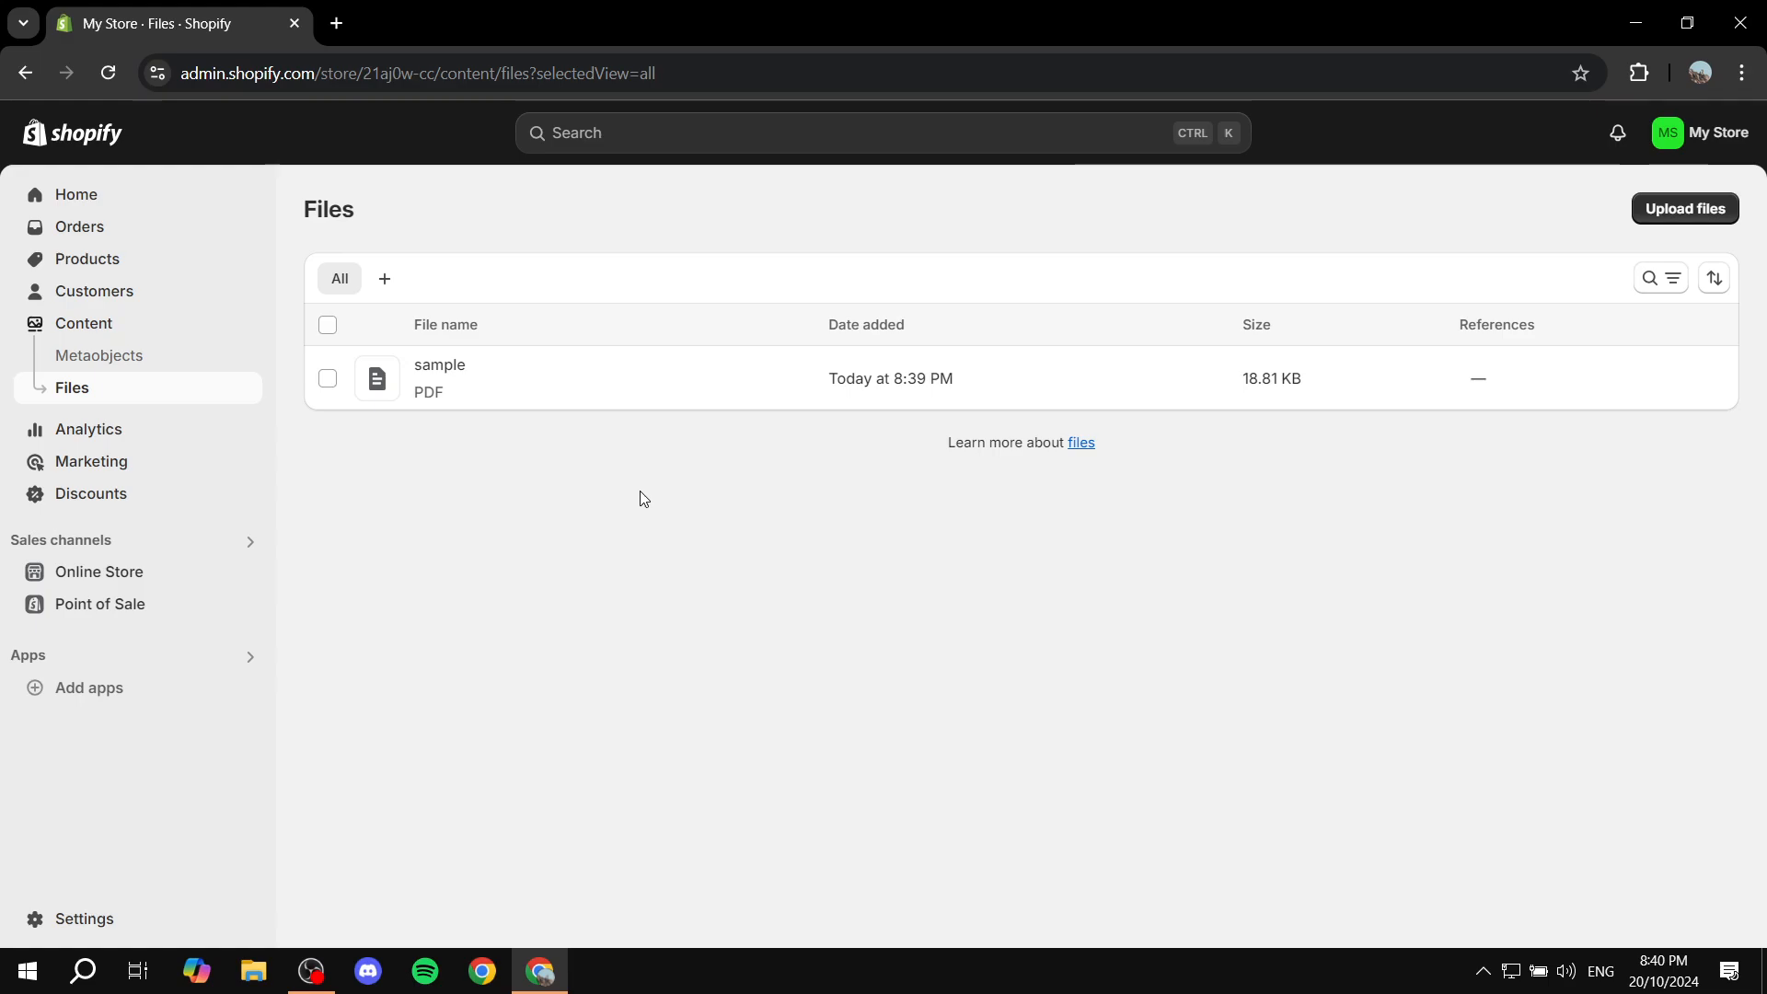
Step: Add a new online store page with the title "Test PDF"
{"action": "left_click", "coordinate": [127, 574]}
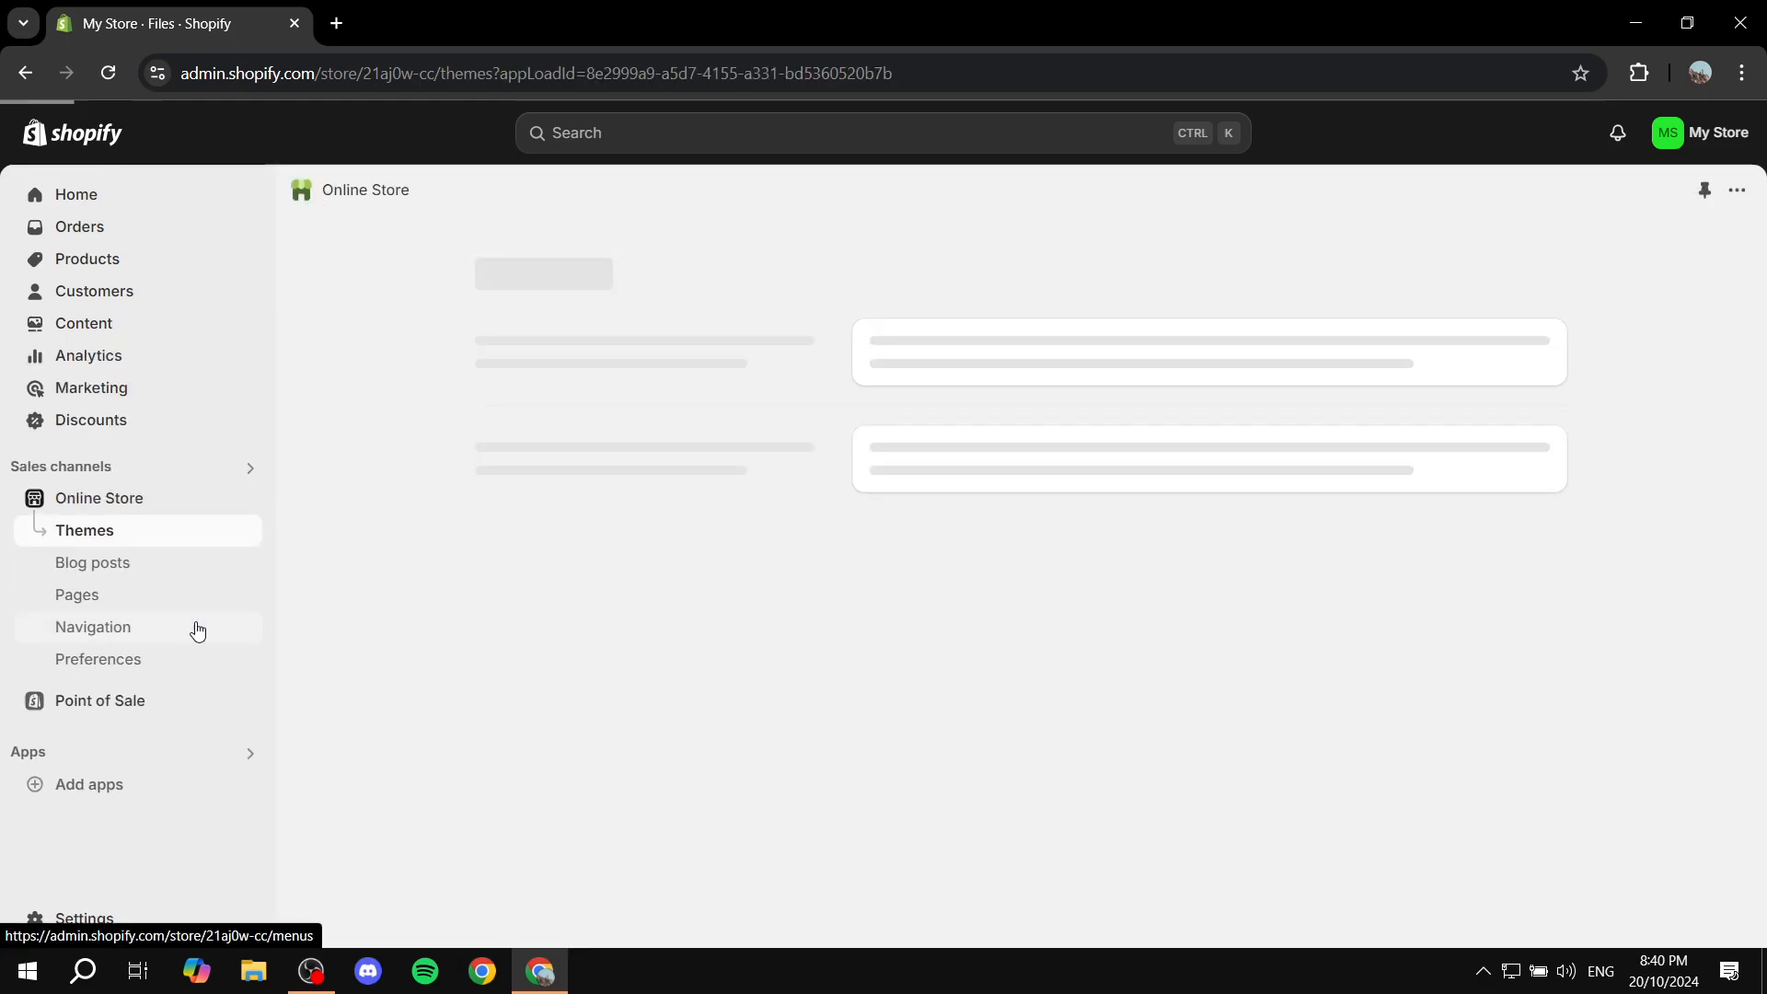
{"action": "left_click", "coordinate": [108, 596]}
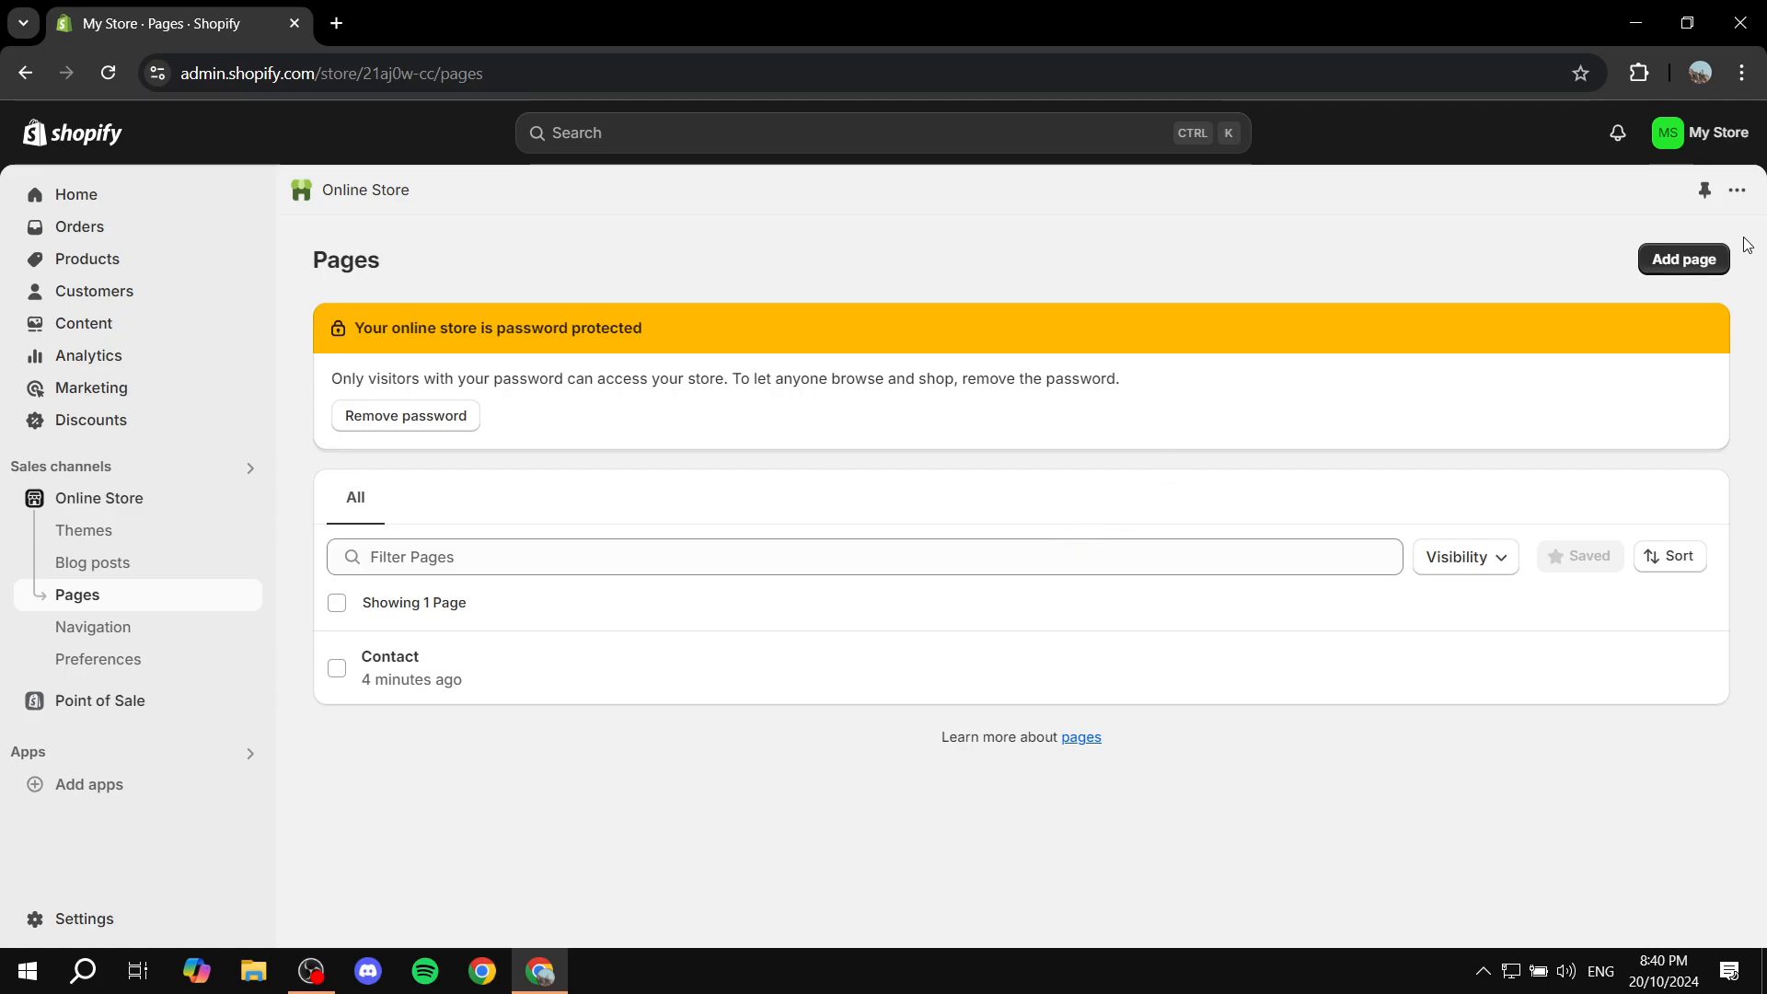
{"action": "left_click", "coordinate": [1661, 276]}
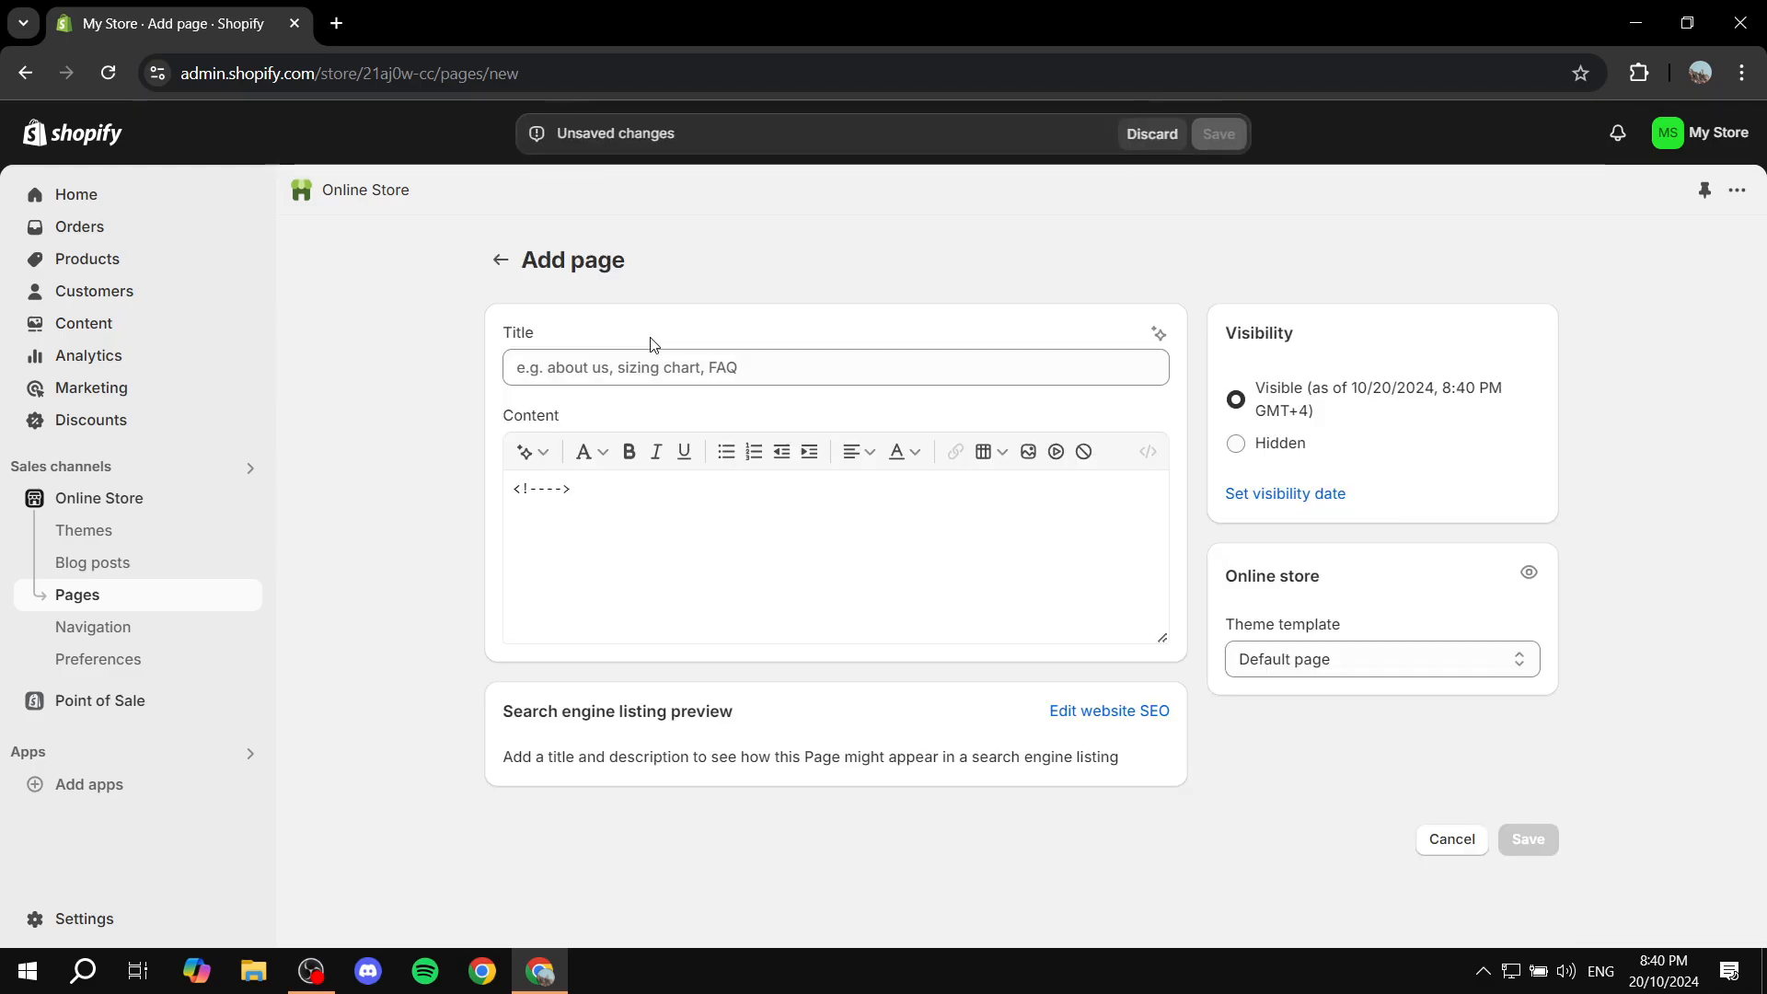
{"action": "left_click", "coordinate": [656, 355]}
{"action": "type", "text": "T"}
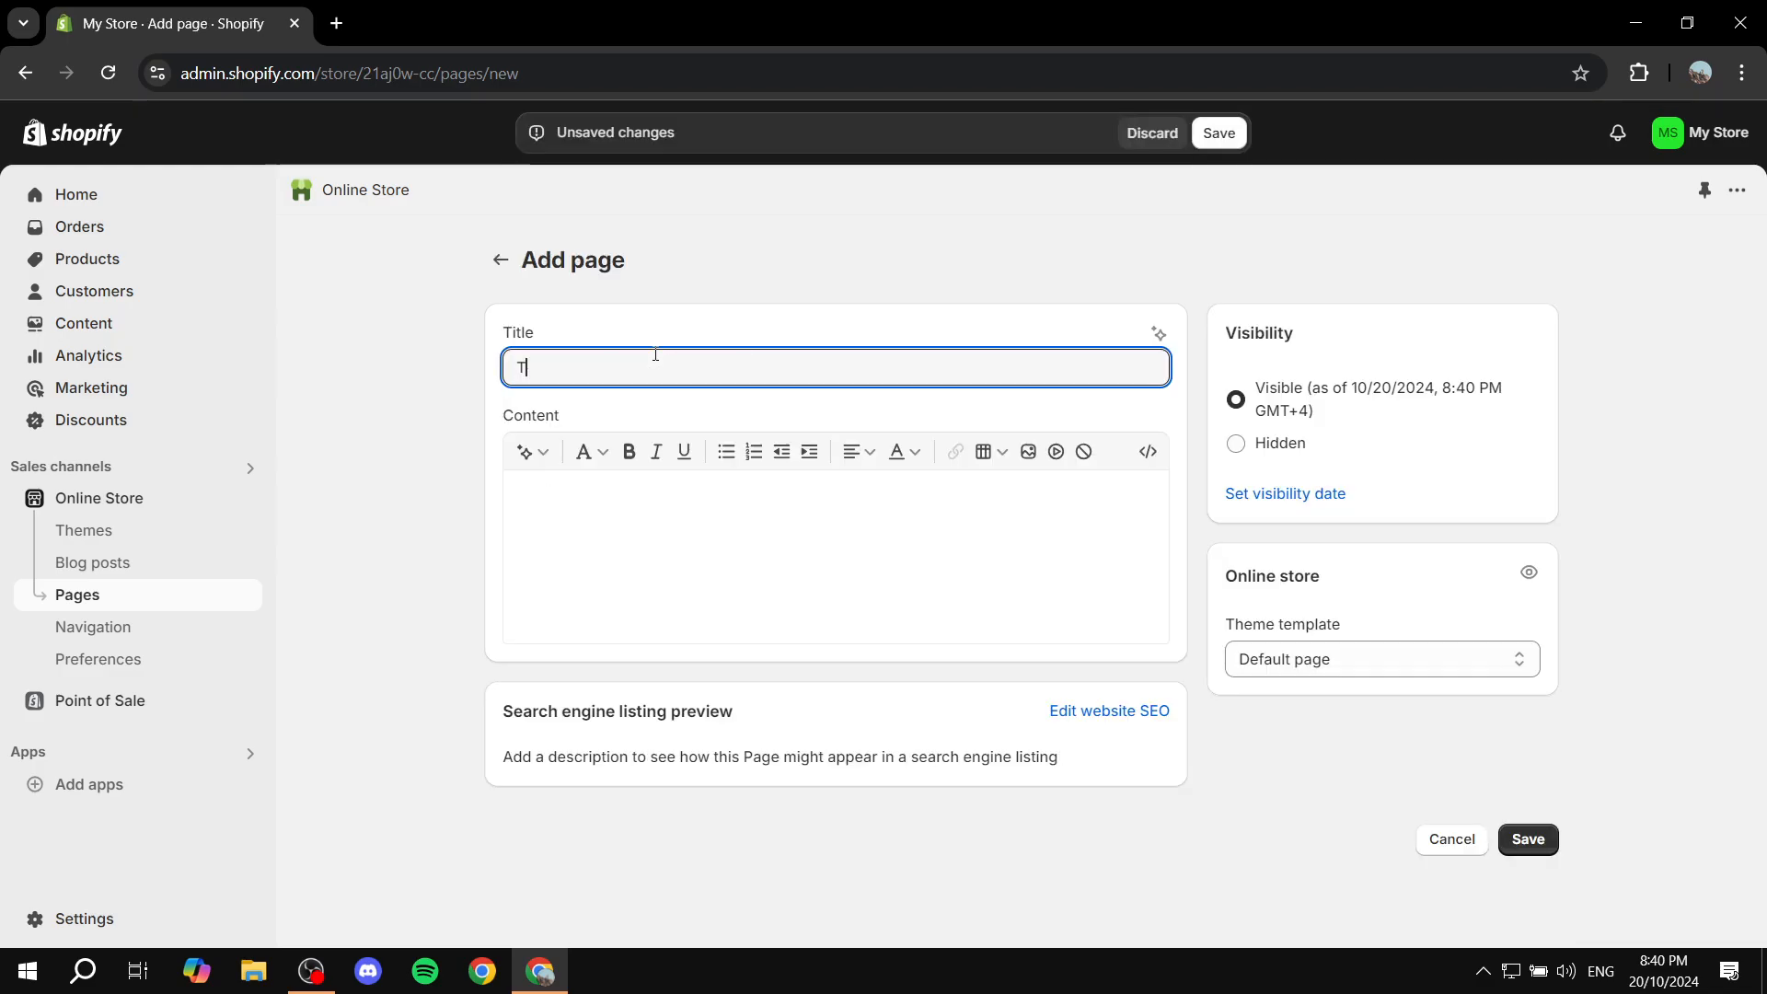
{"action": "type", "text": "est PDF"}
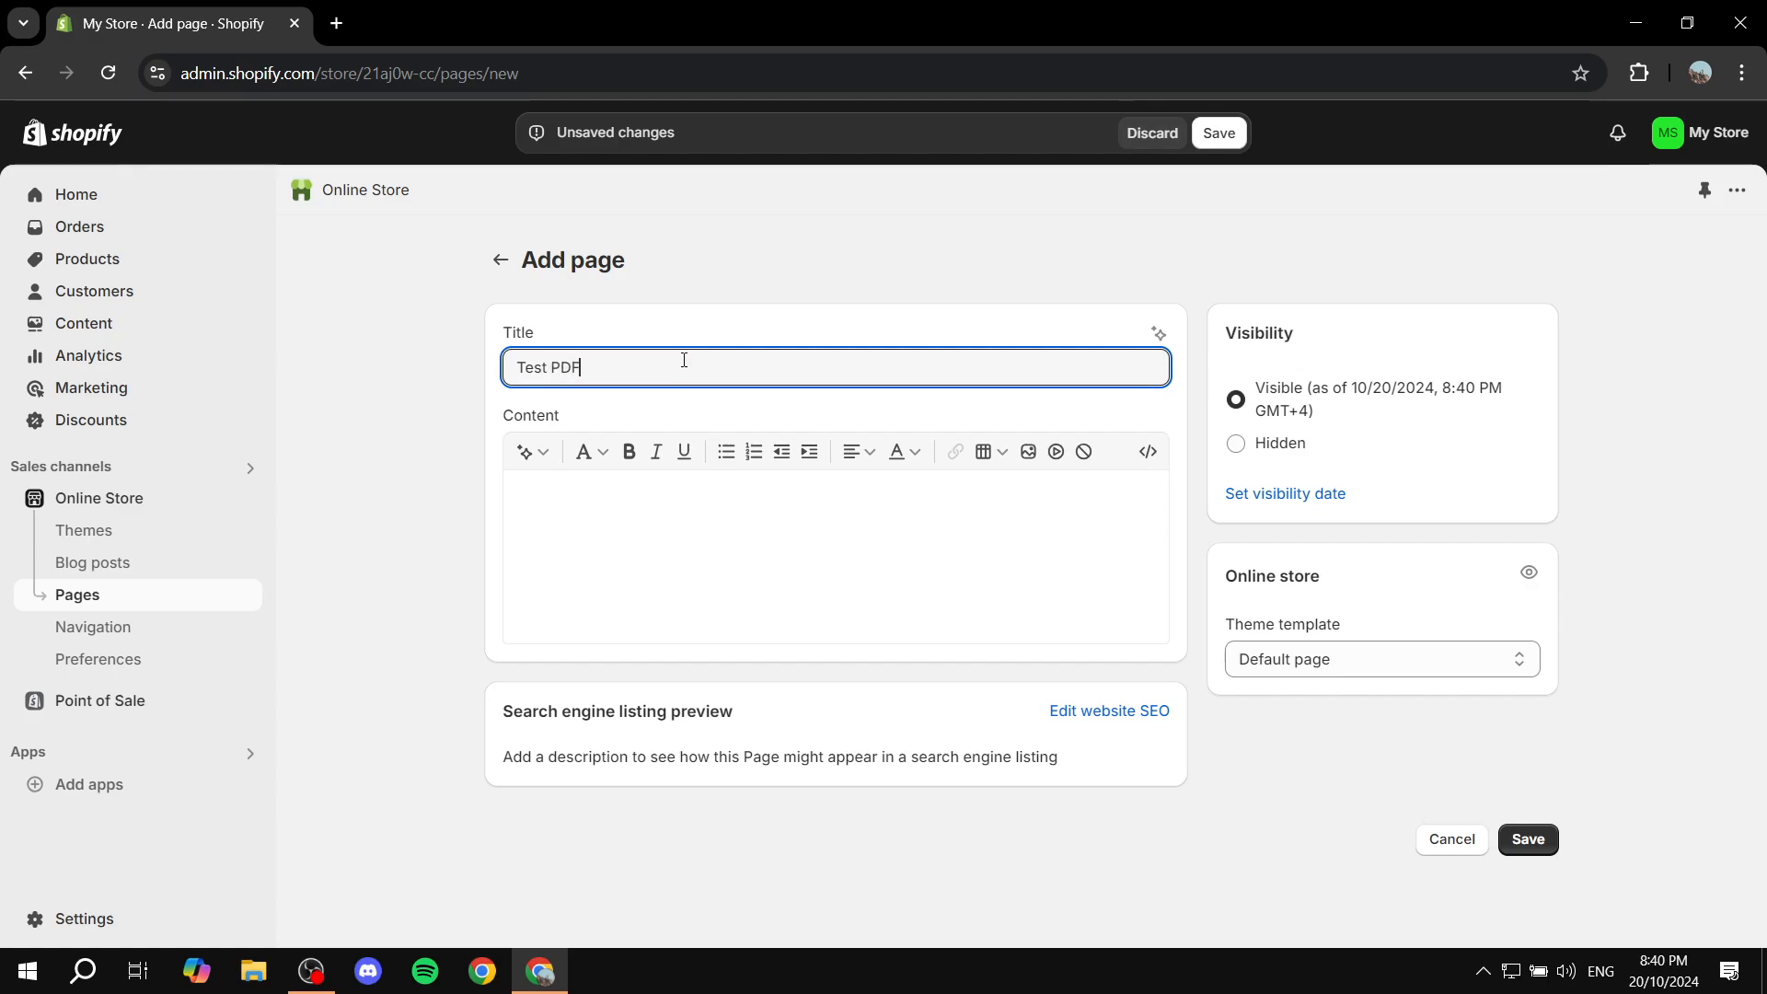
Step: Enter "Open PDF File Here!" as the content of the Test PDF page
{"action": "left_click", "coordinate": [718, 495]}
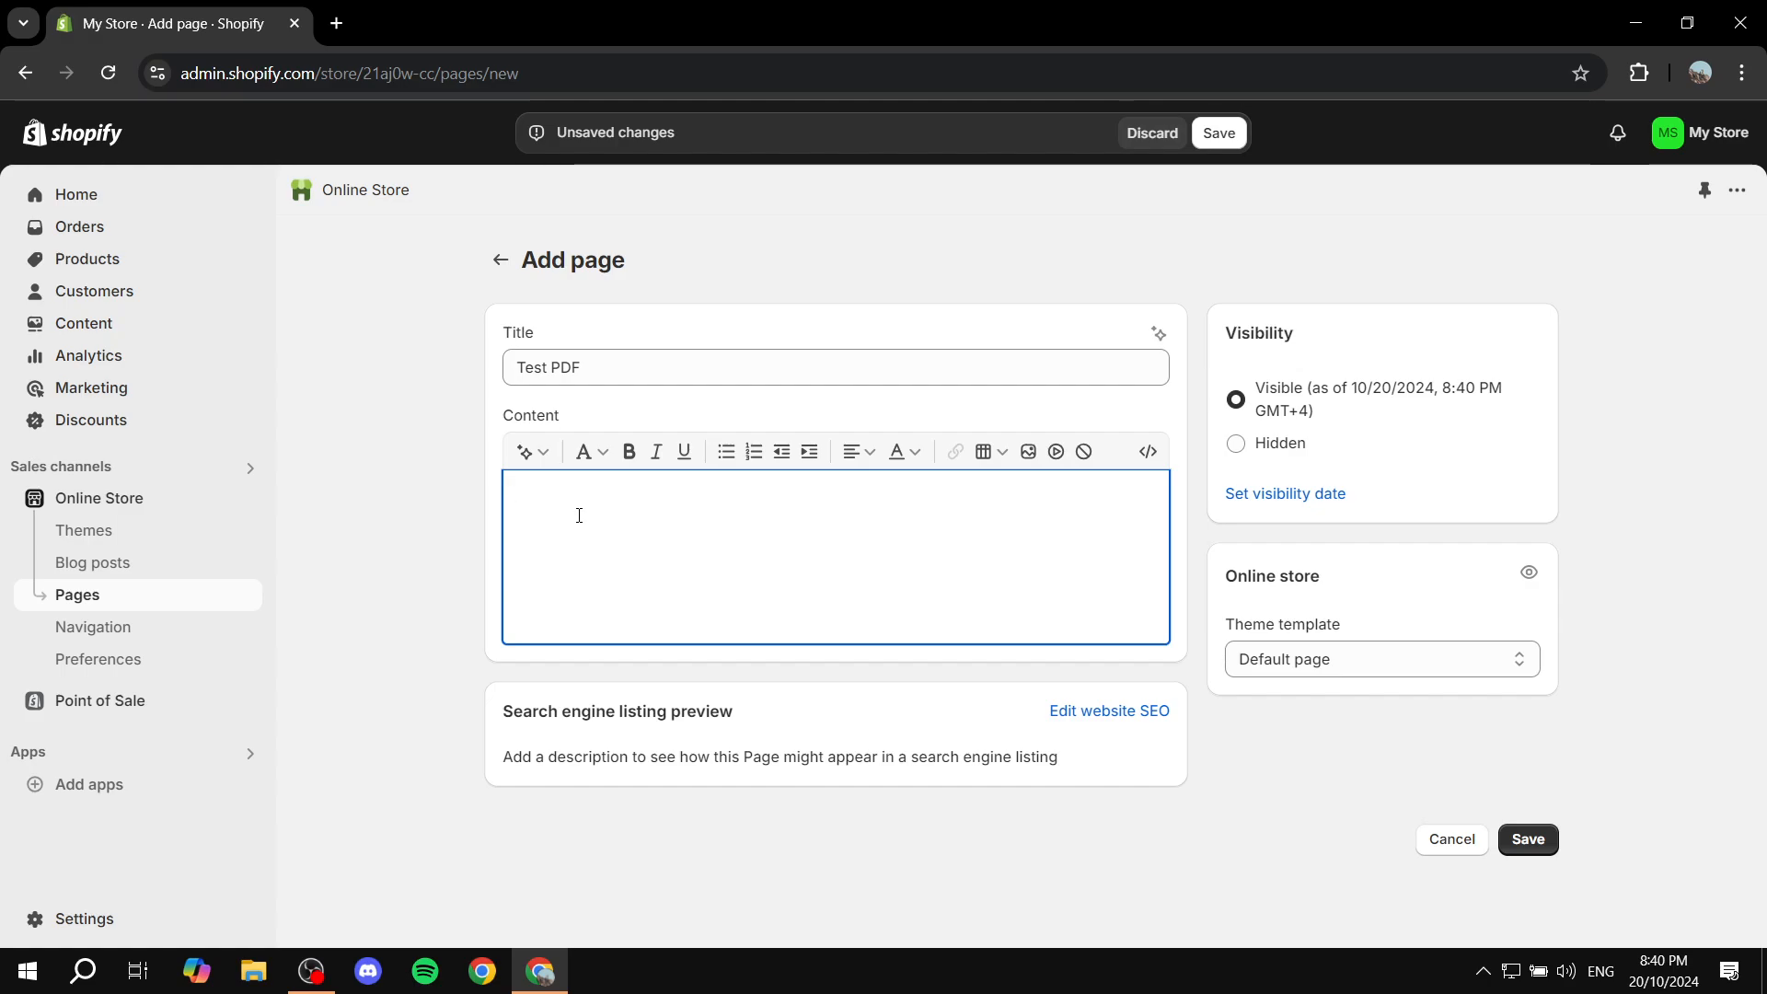
{"action": "type", "text": "Open P"}
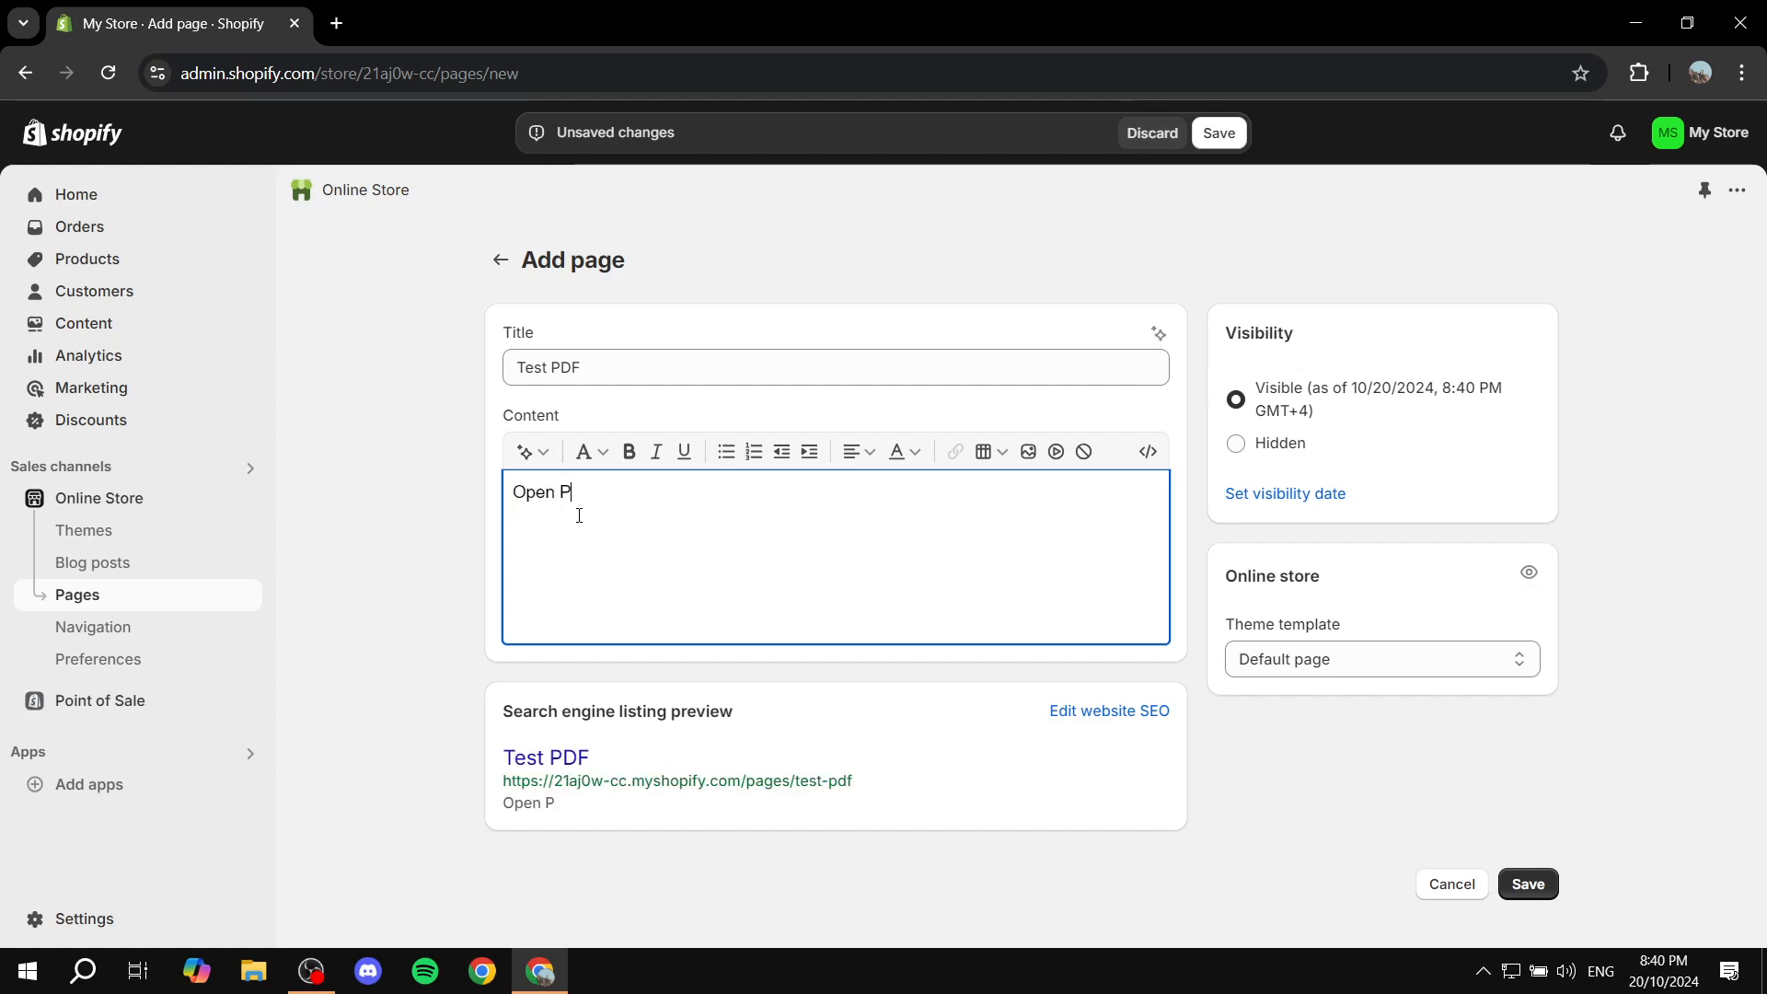
{"action": "type", "text": "DF File Here!"}
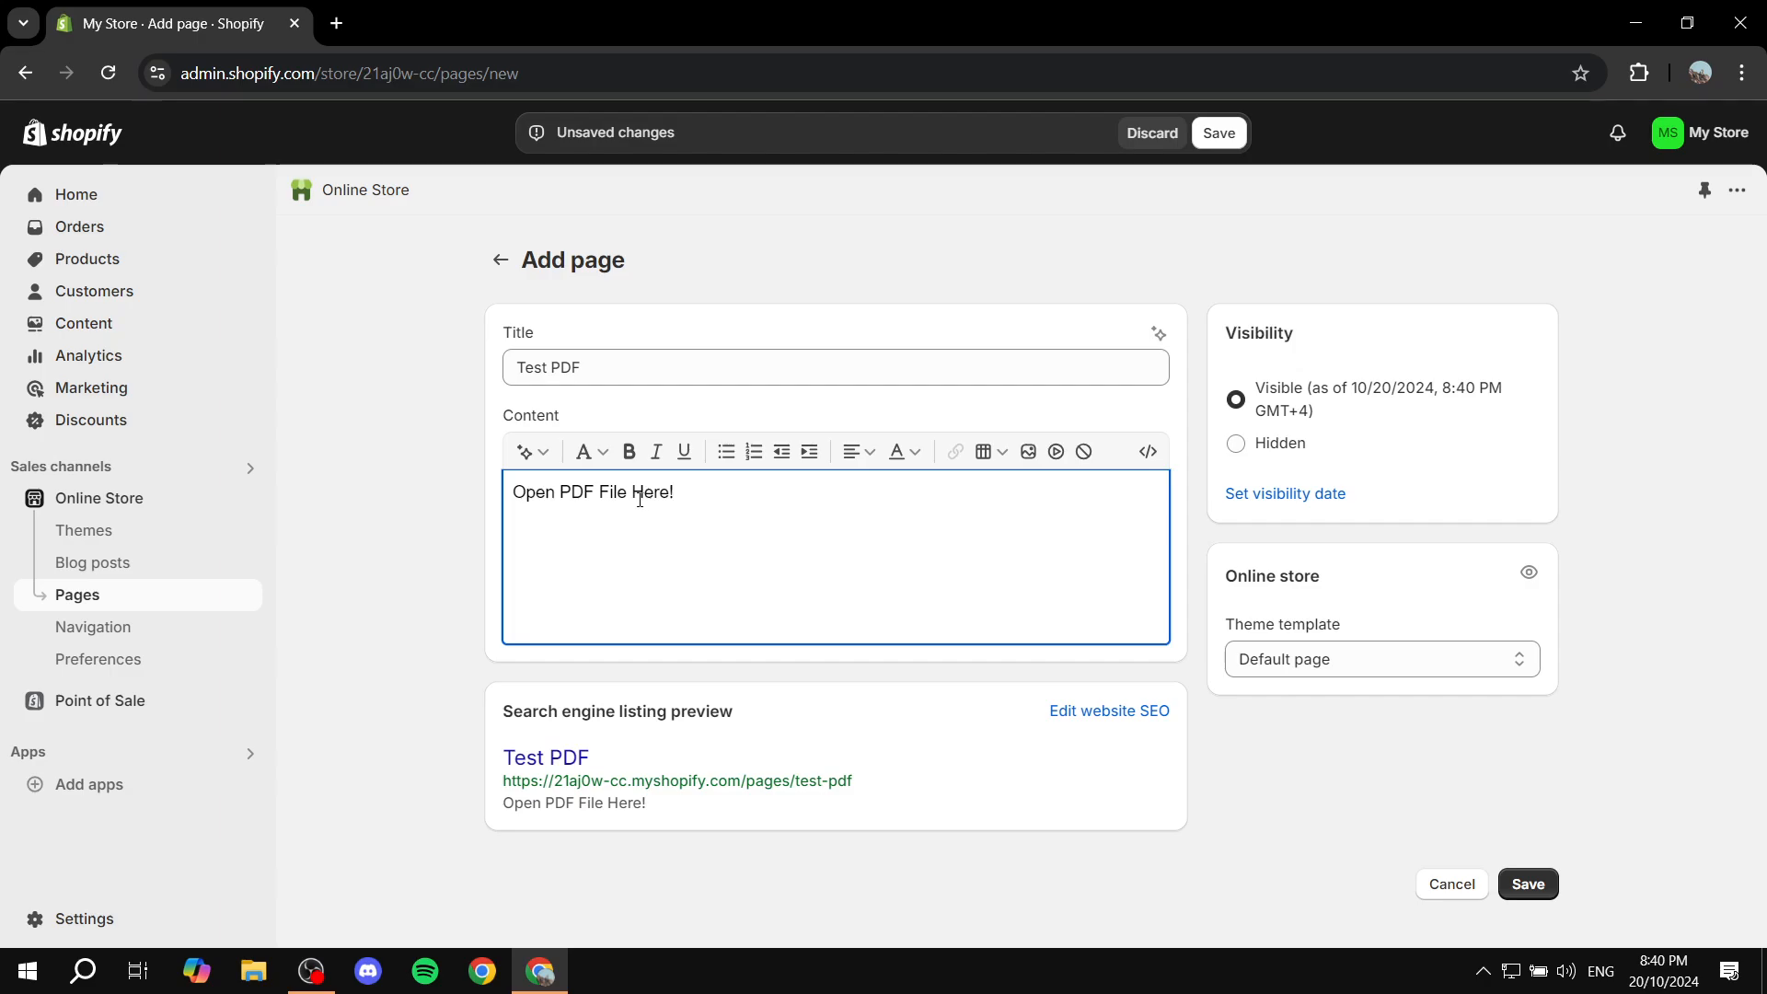
Step: Start a link on the word "Here!" in the page content, using the copied sample.pdf URL as its target
{"action": "left_click_drag", "start_coordinate": [633, 497], "coordinate": [684, 490]}
{"action": "left_click", "coordinate": [955, 451]}
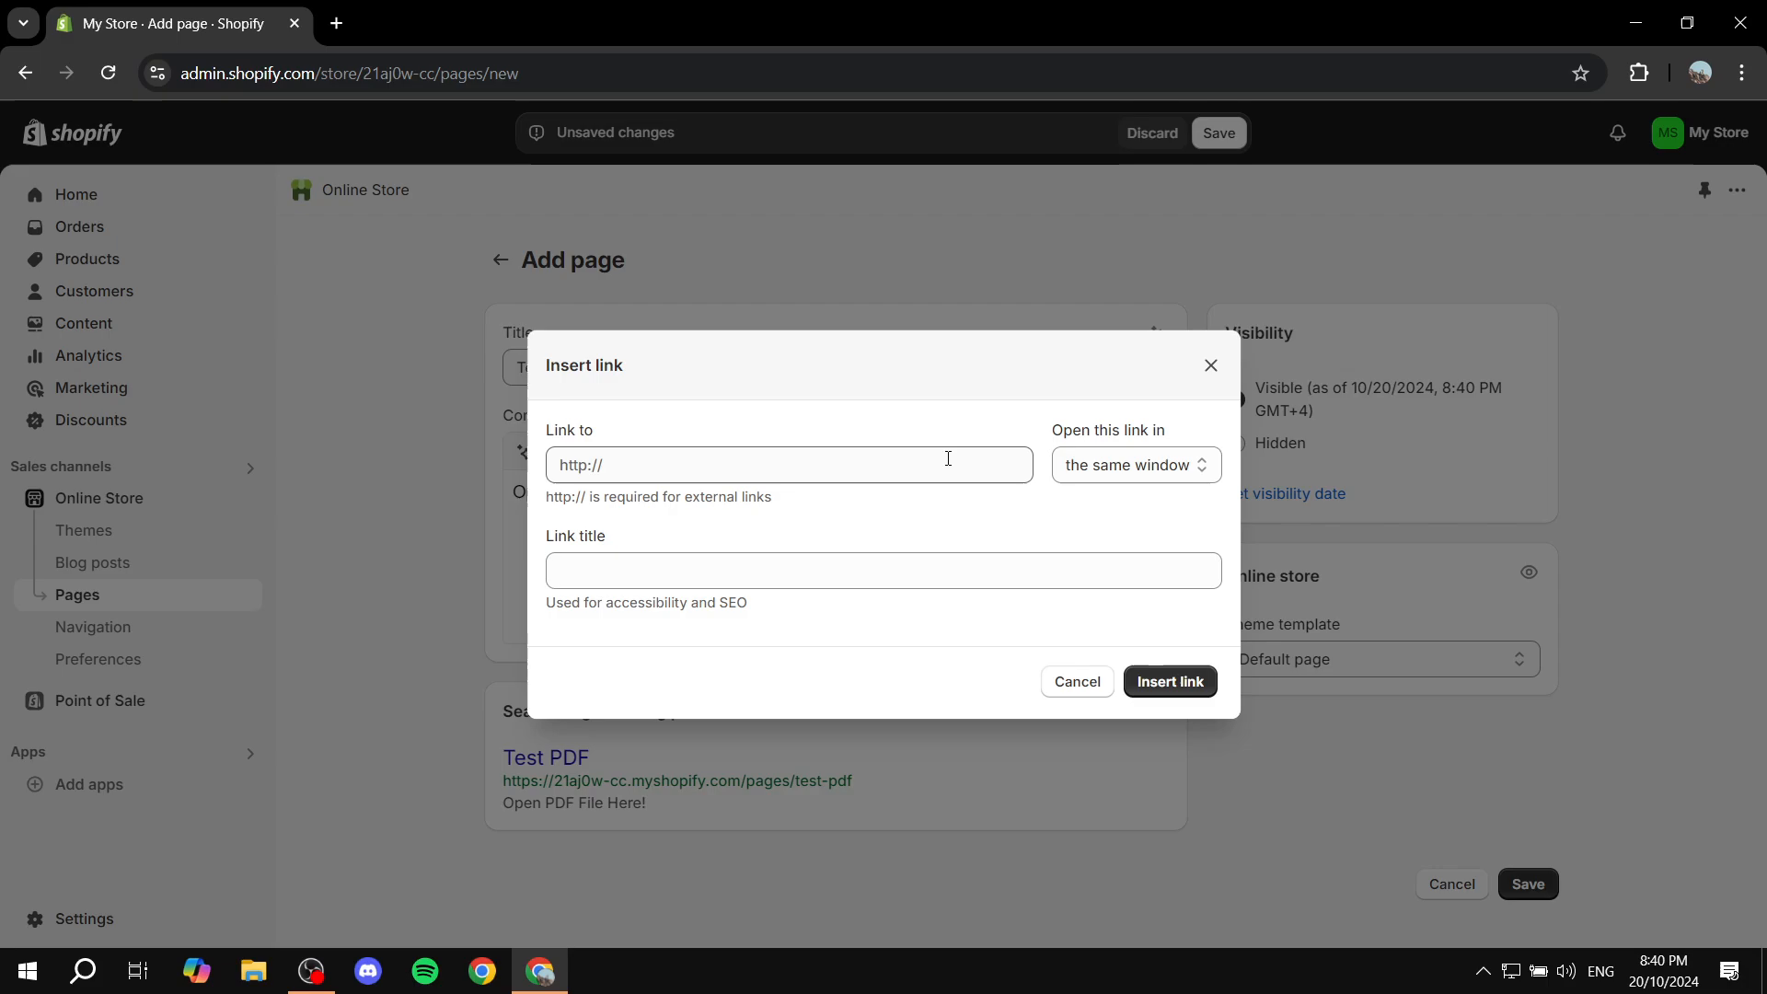
{"action": "left_click_drag", "start_coordinate": [543, 430], "coordinate": [614, 435]}
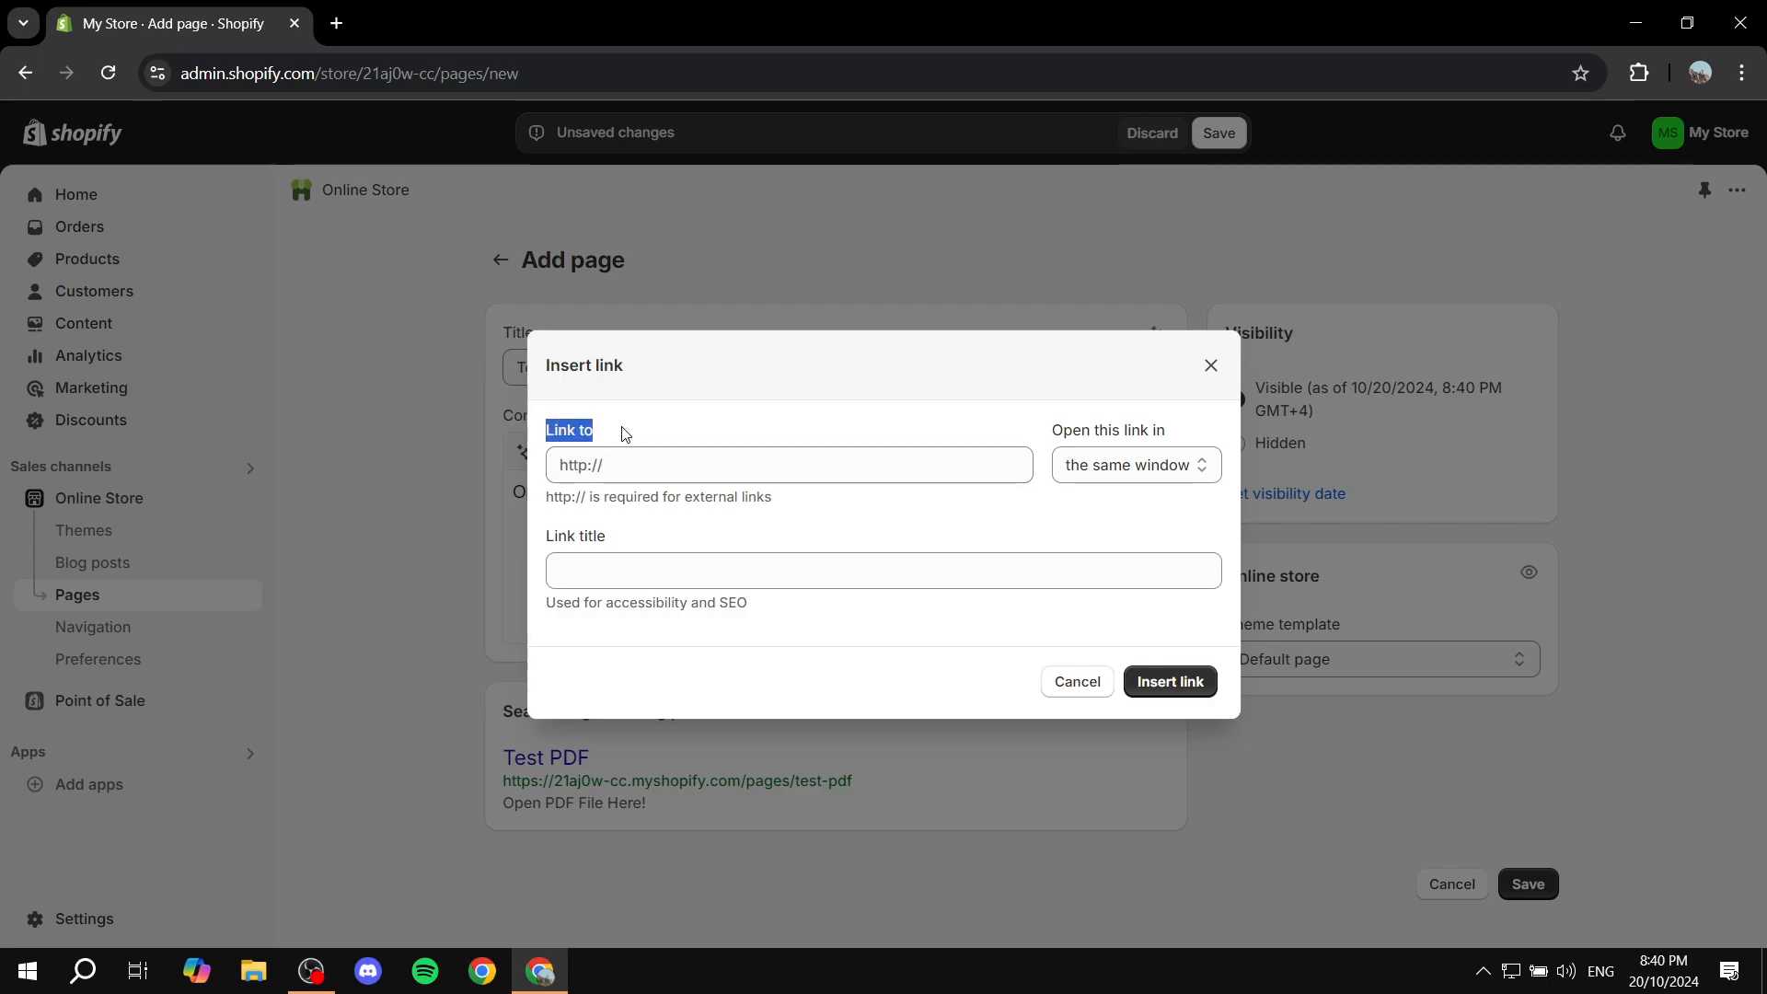
{"action": "left_click", "coordinate": [565, 467]}
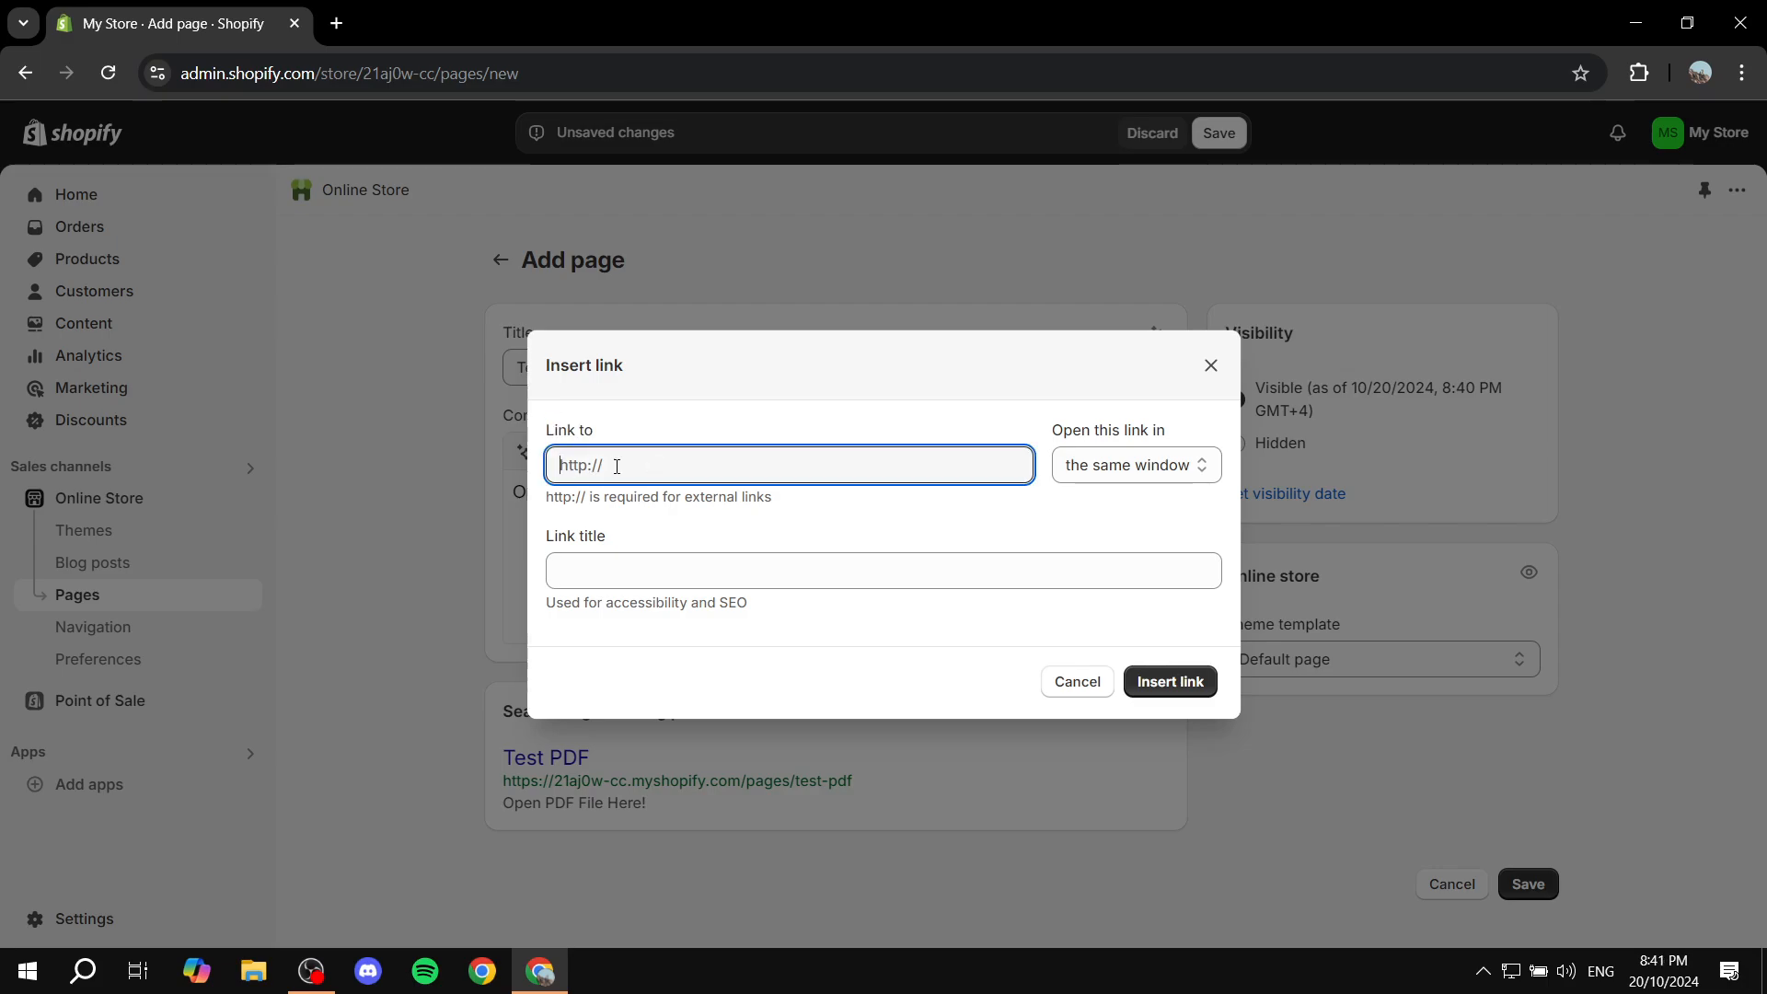
{"action": "key", "text": "ctrl+v"}
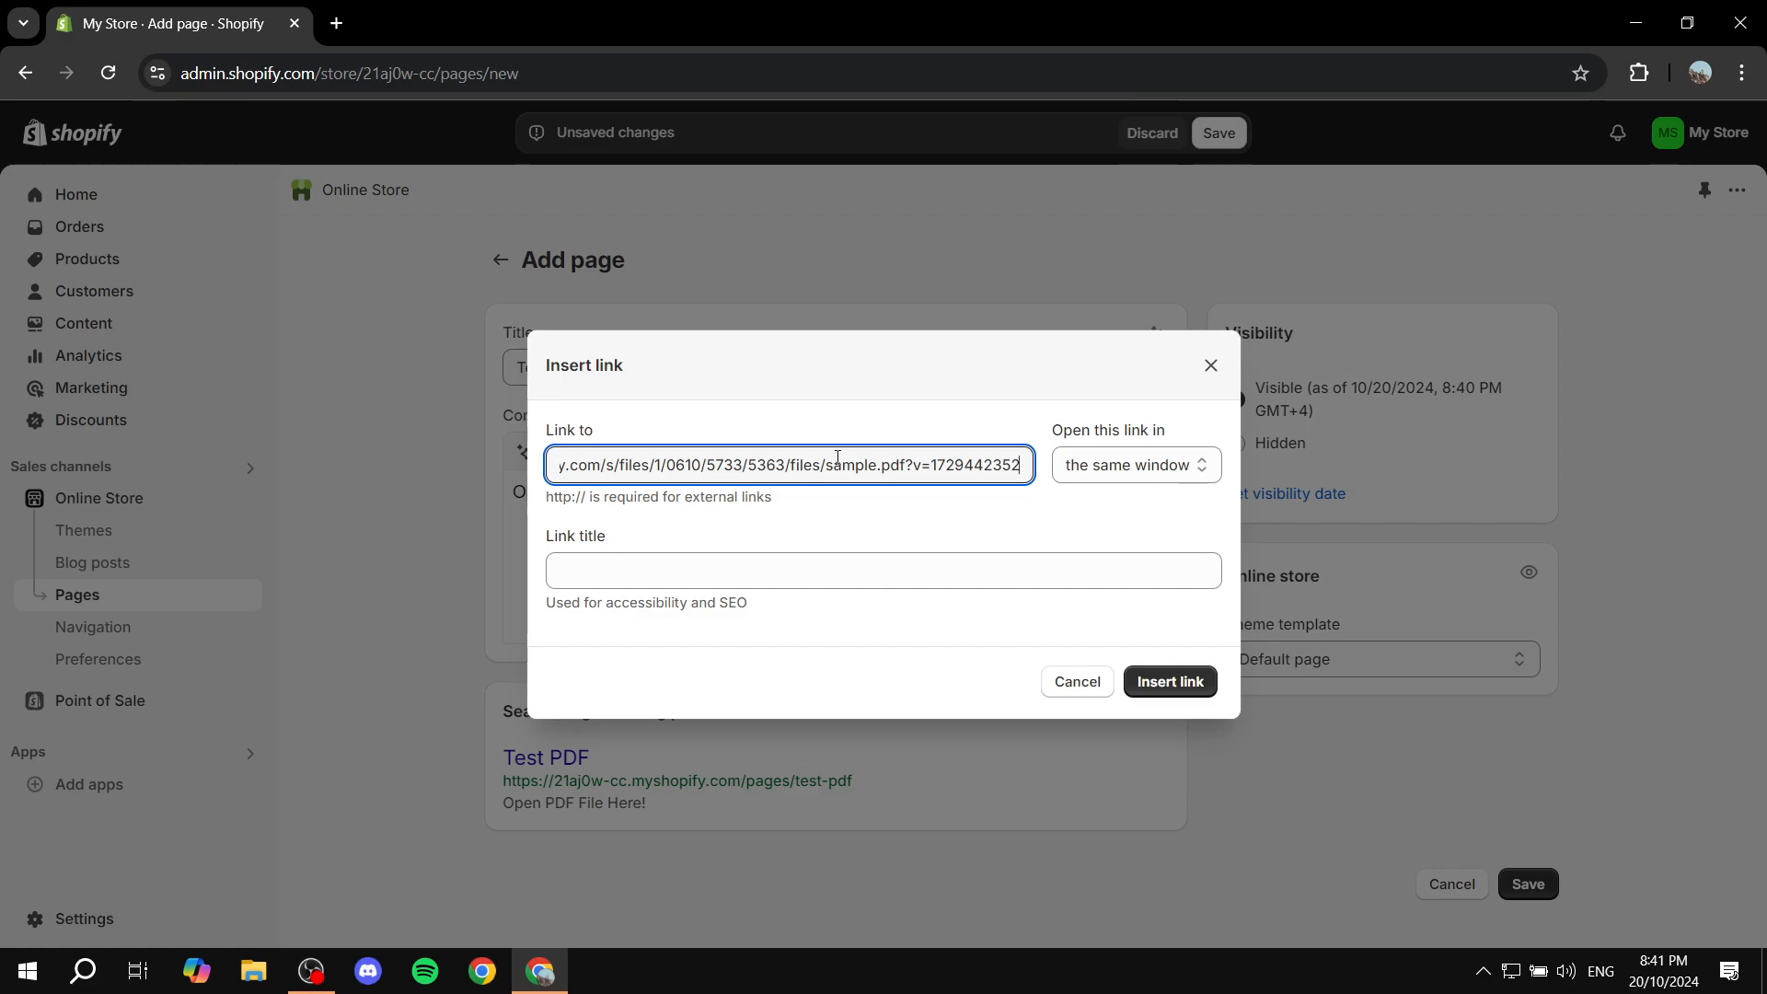
Step: Set the link to open in a new window and insert it without a link title
{"action": "left_click", "coordinate": [1177, 470]}
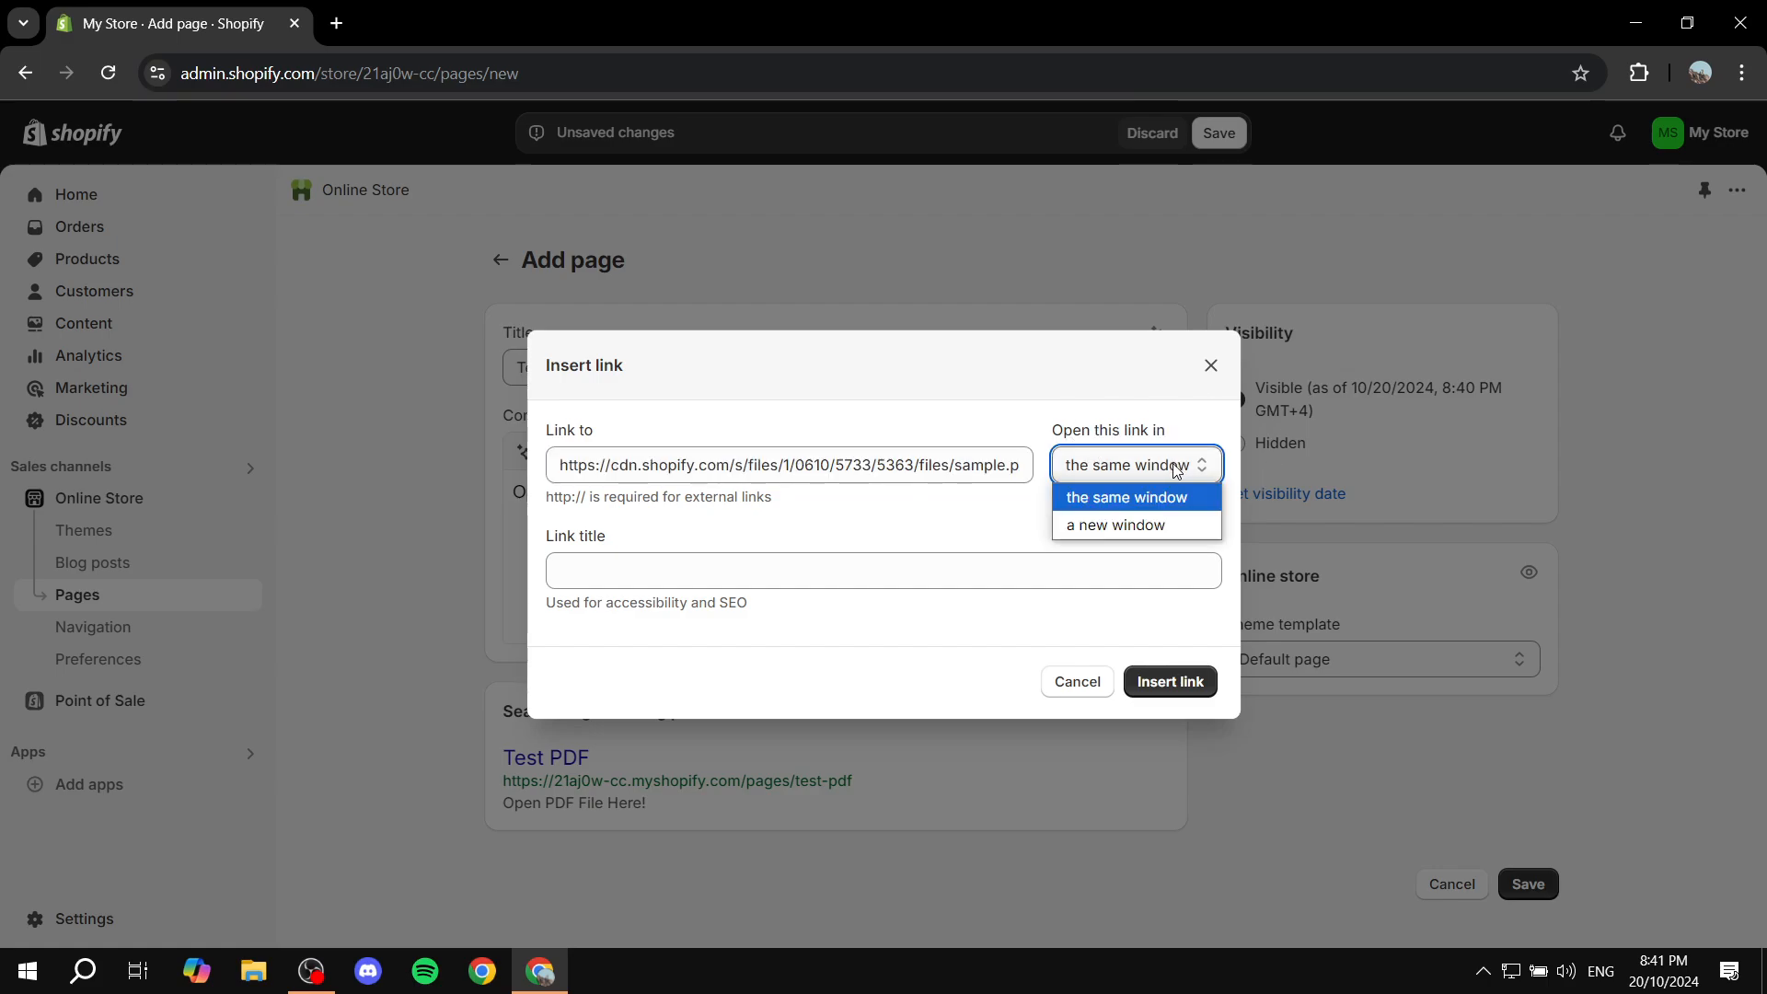
{"action": "left_click", "coordinate": [1108, 522]}
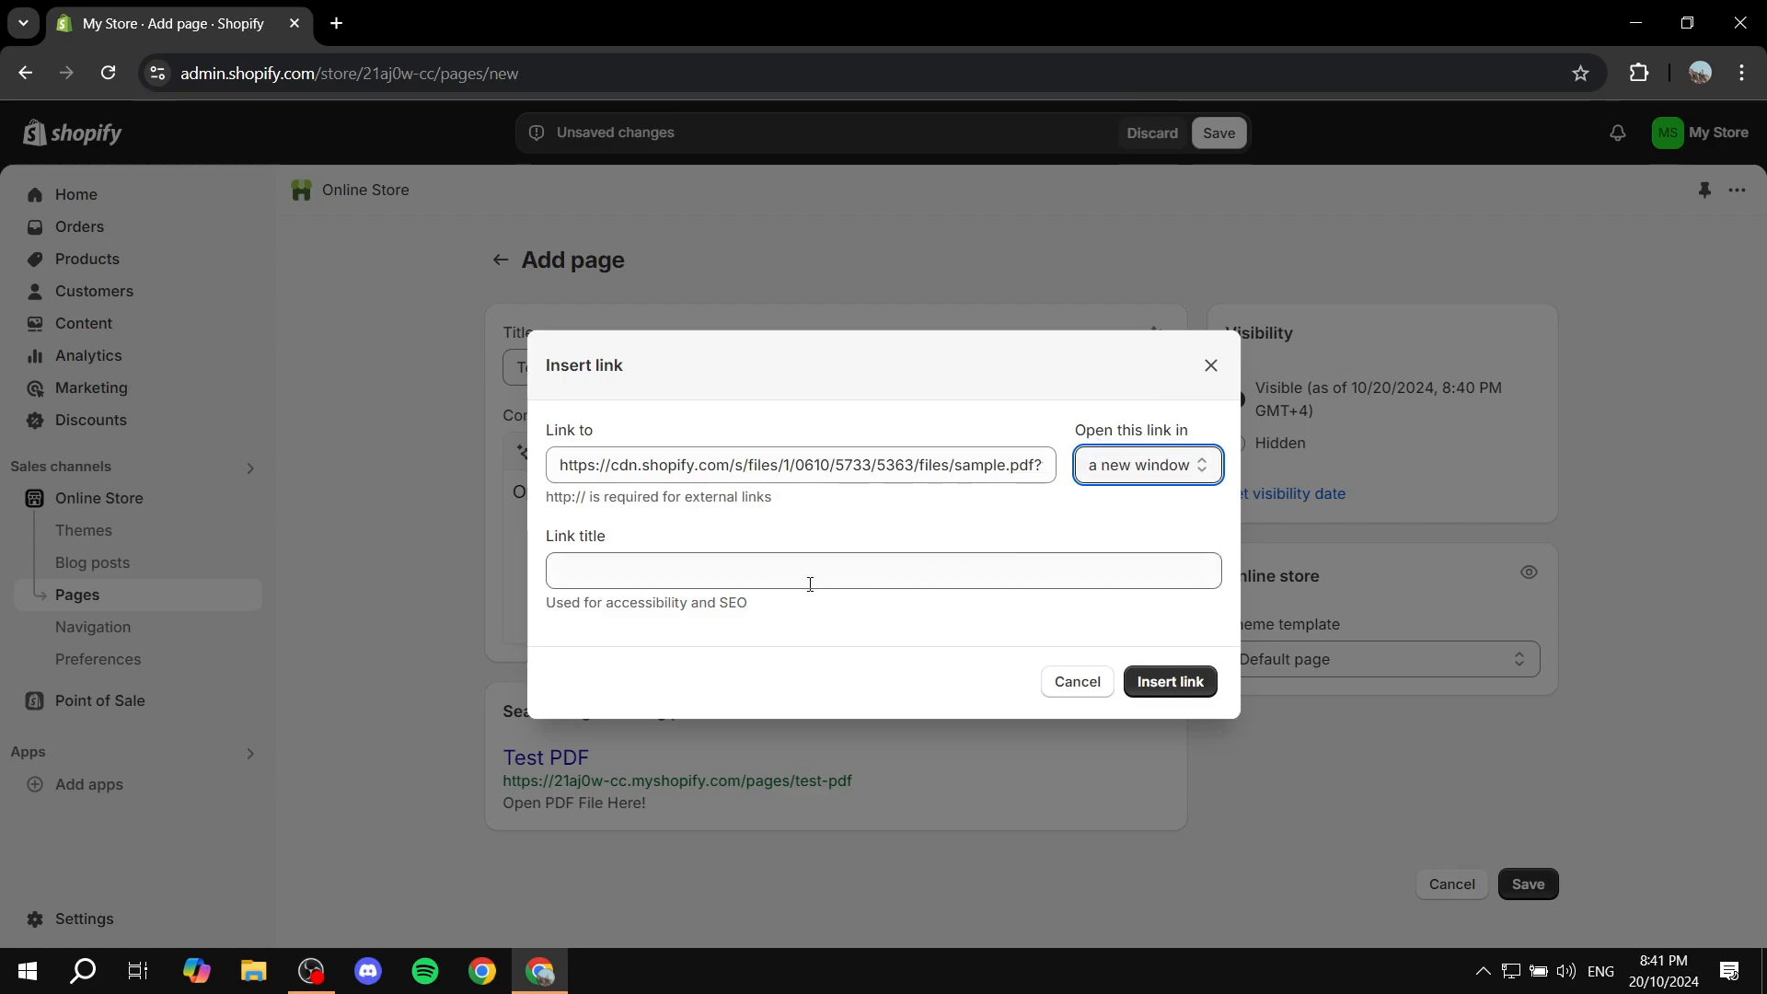
{"action": "left_click", "coordinate": [694, 571]}
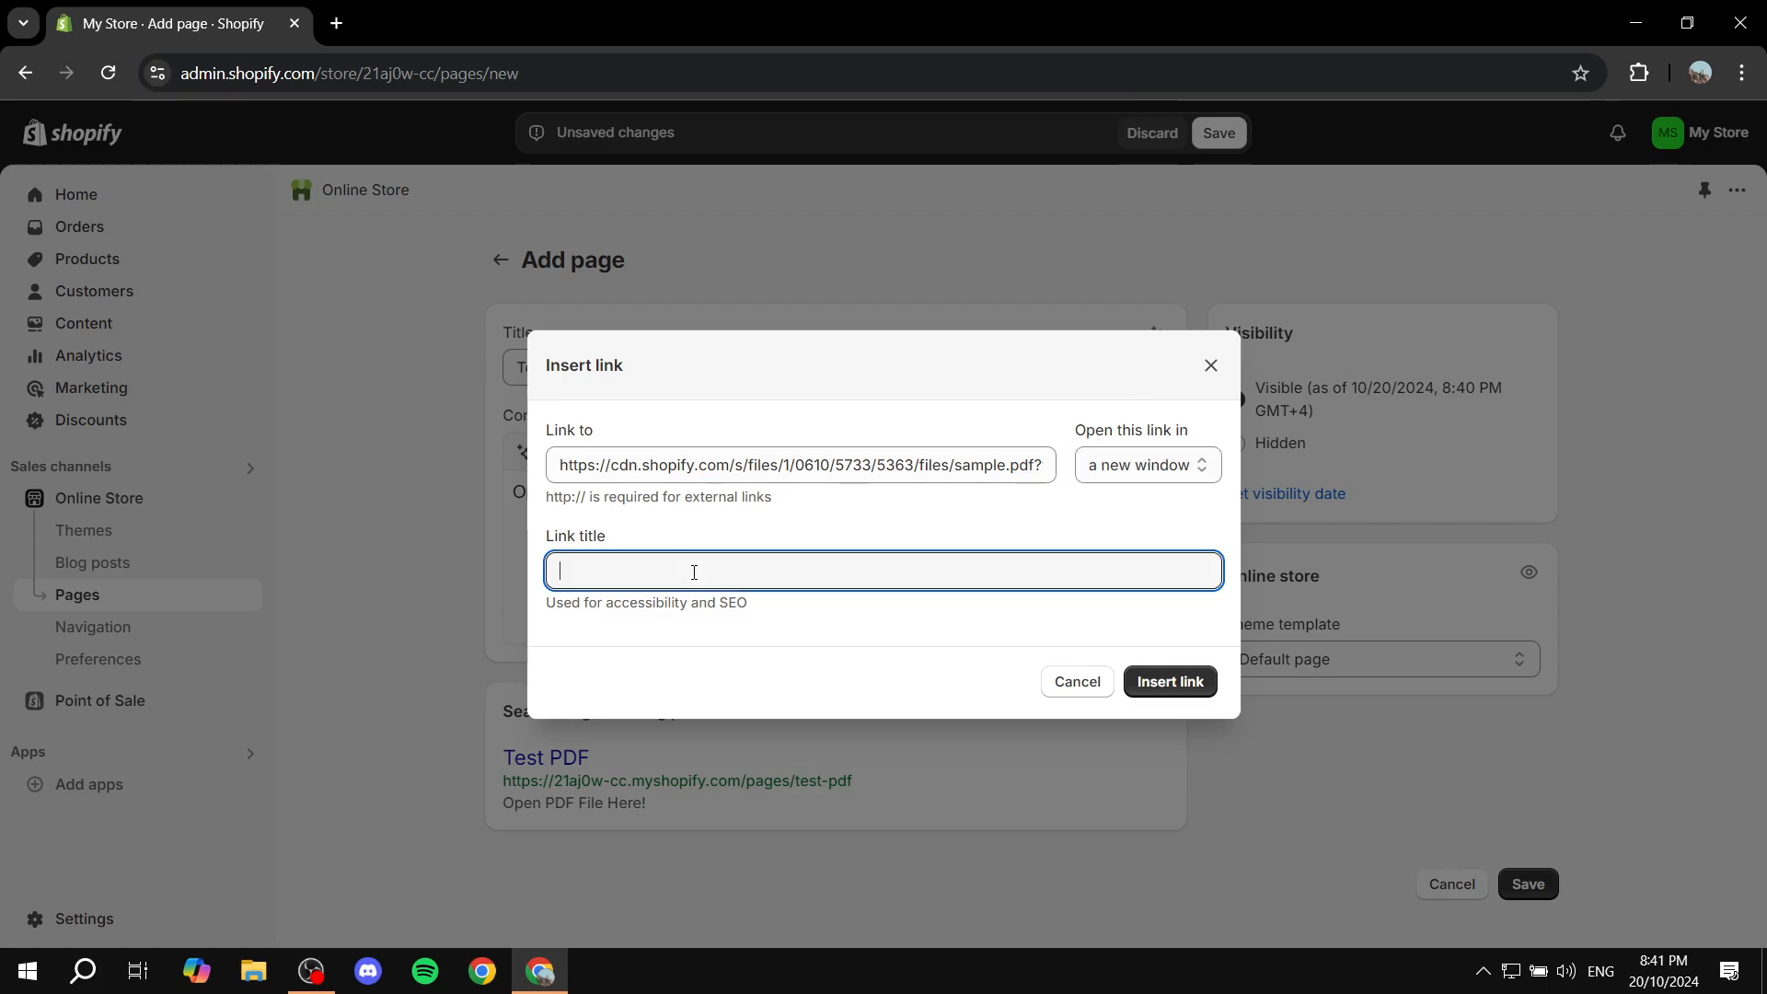
{"action": "left_click_drag", "start_coordinate": [703, 607], "coordinate": [809, 608]}
{"action": "left_click", "coordinate": [809, 607]}
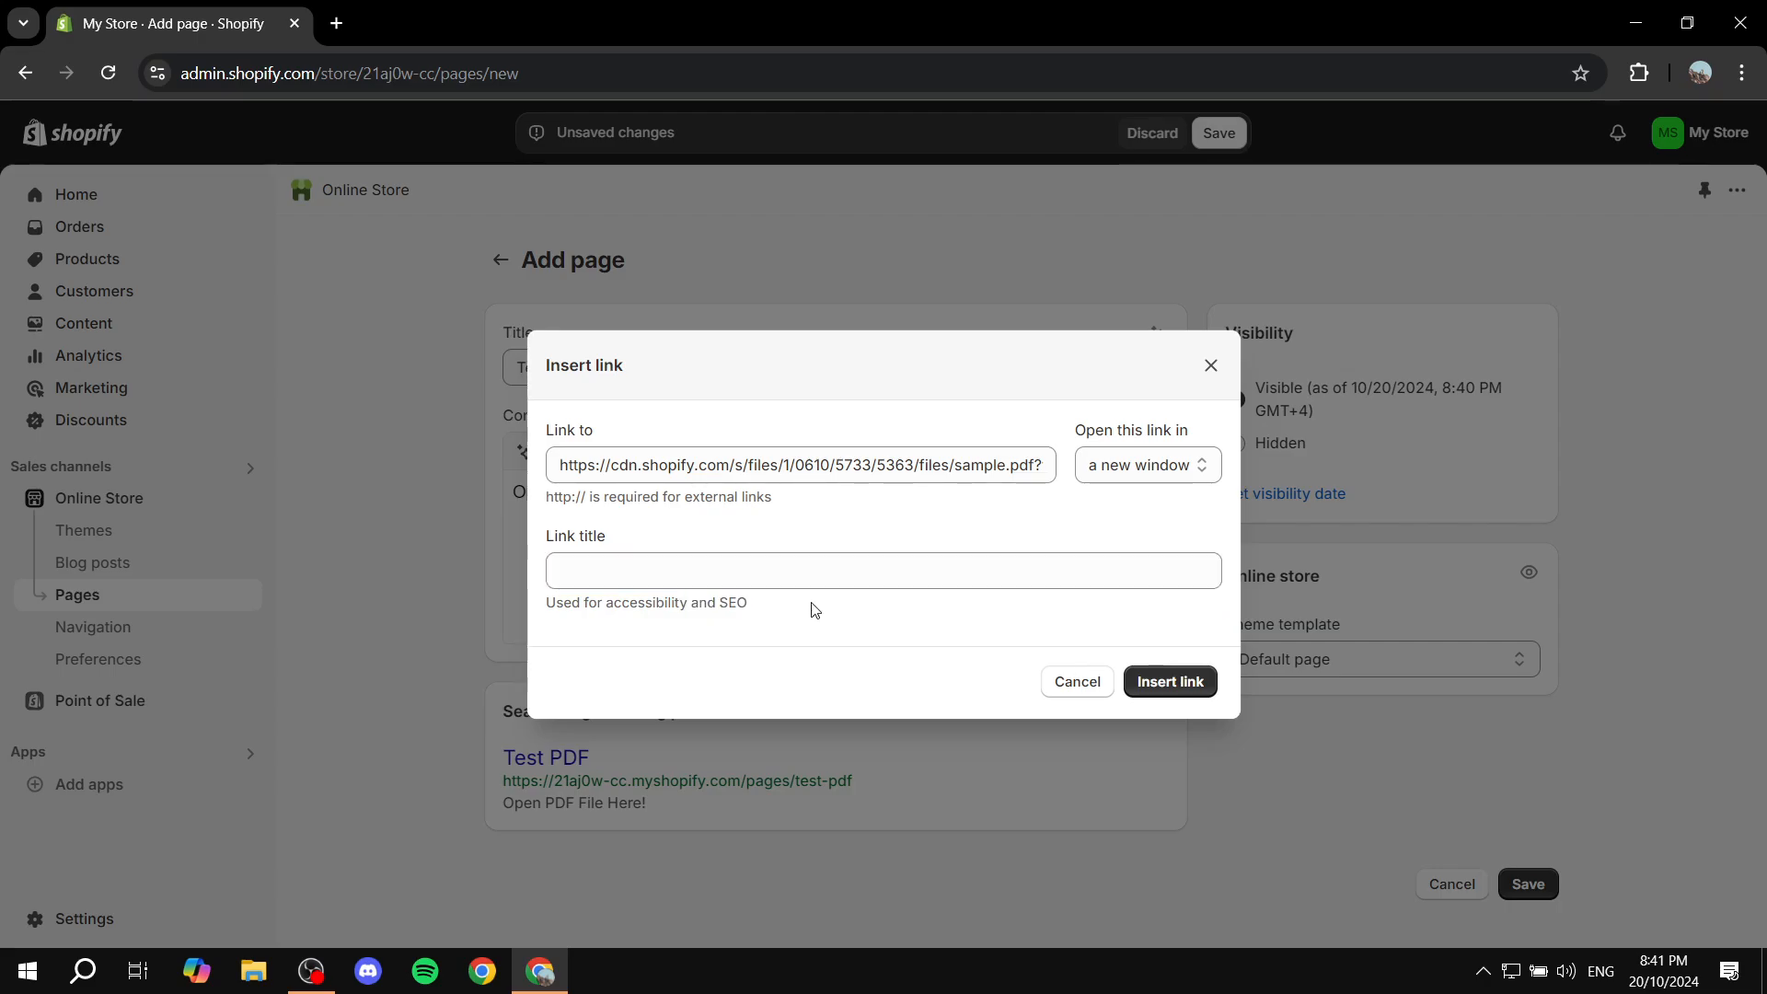
{"action": "left_click", "coordinate": [1184, 681]}
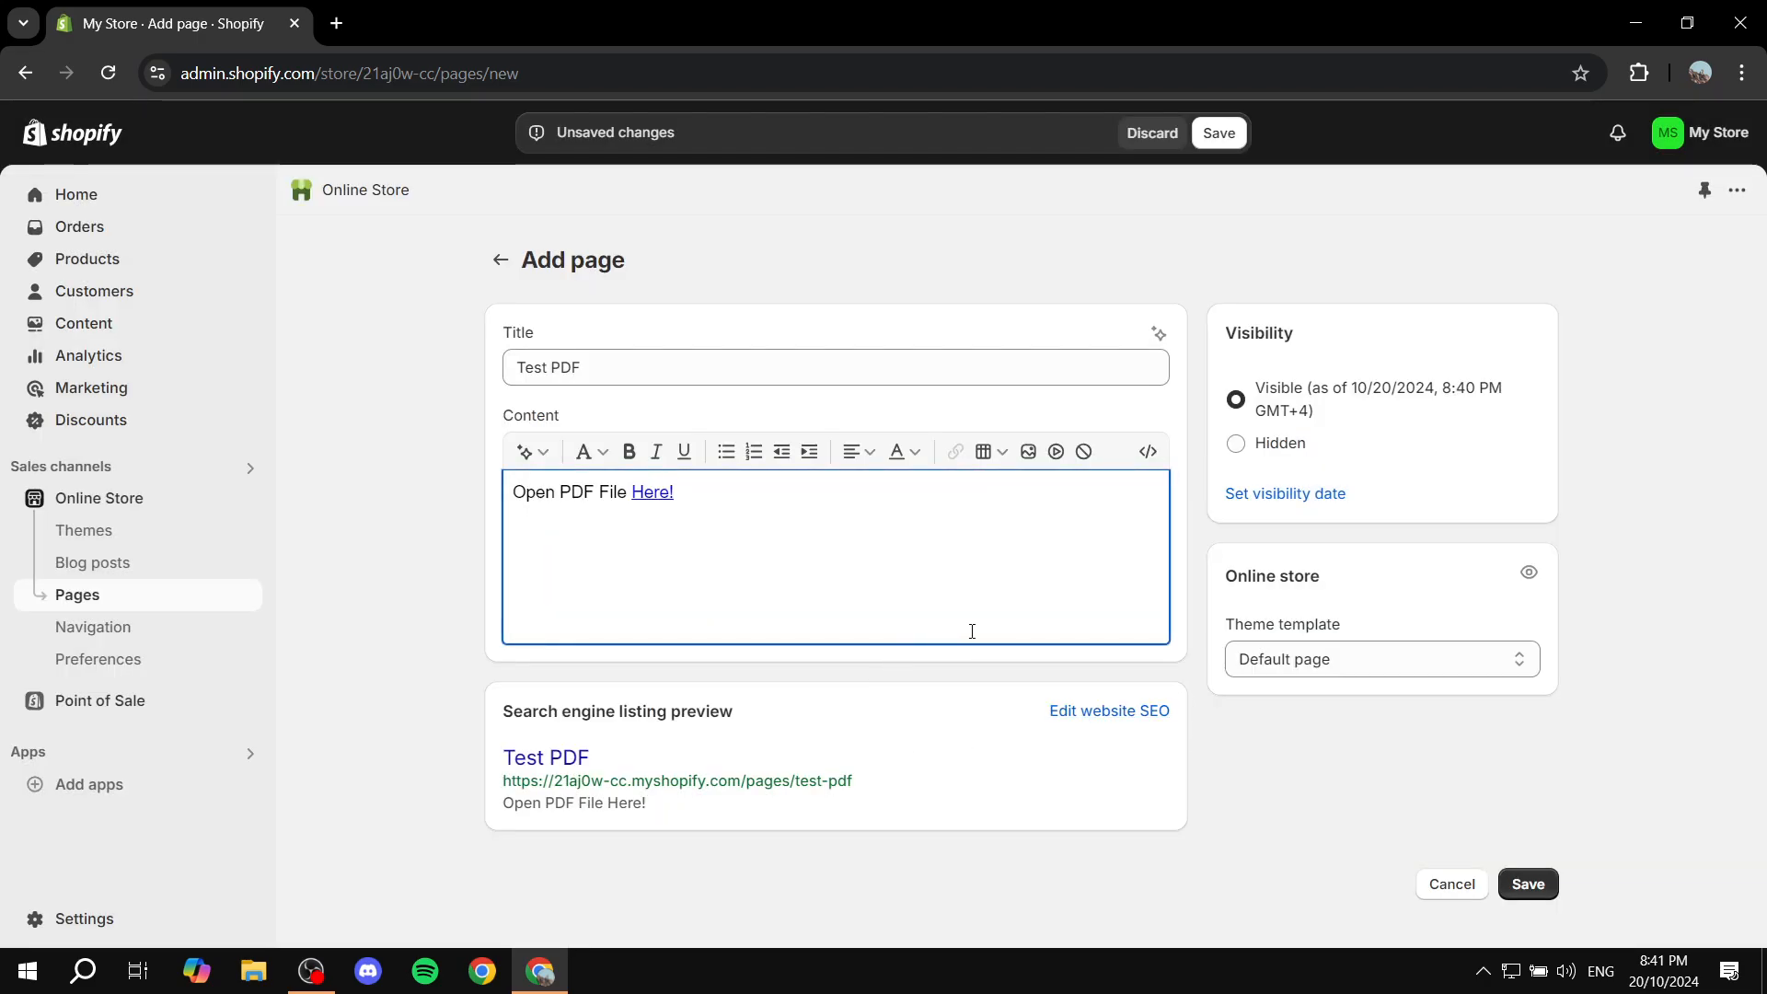
Step: Save the Test PDF page and test its "Here!" link on the live storefront page
{"action": "left_click", "coordinate": [1218, 134]}
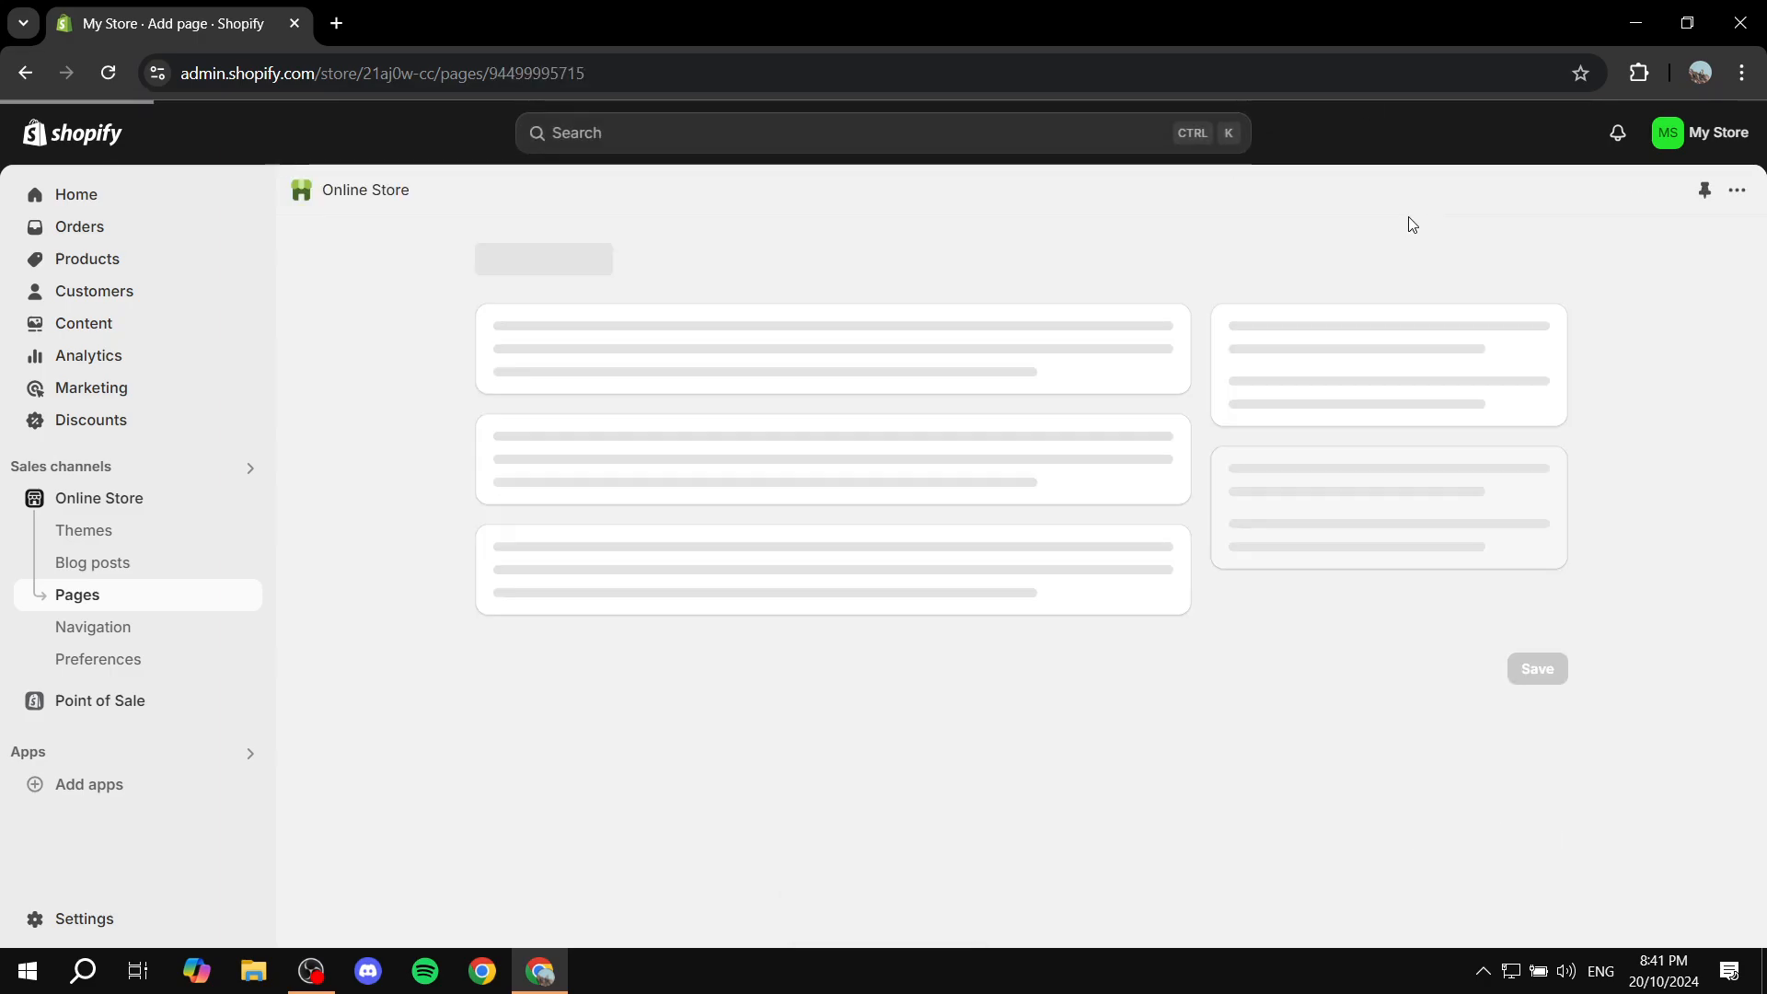
{"action": "left_click", "coordinate": [1436, 264]}
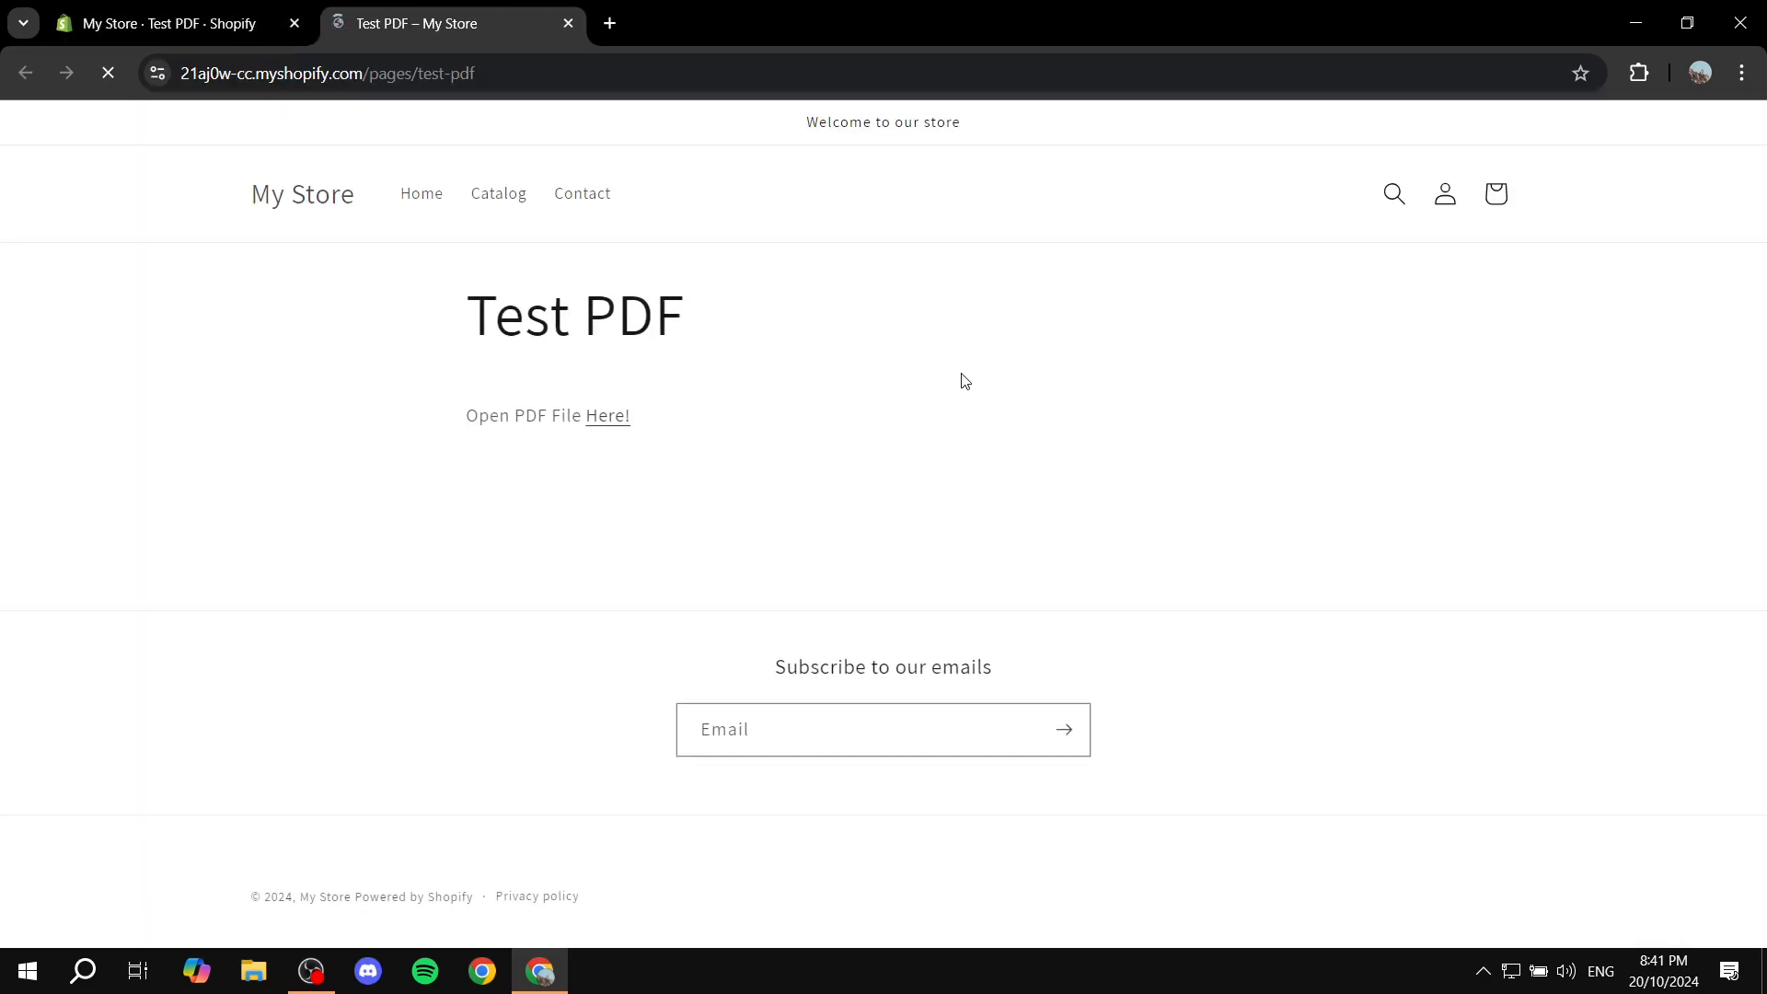
{"action": "left_click", "coordinate": [608, 429]}
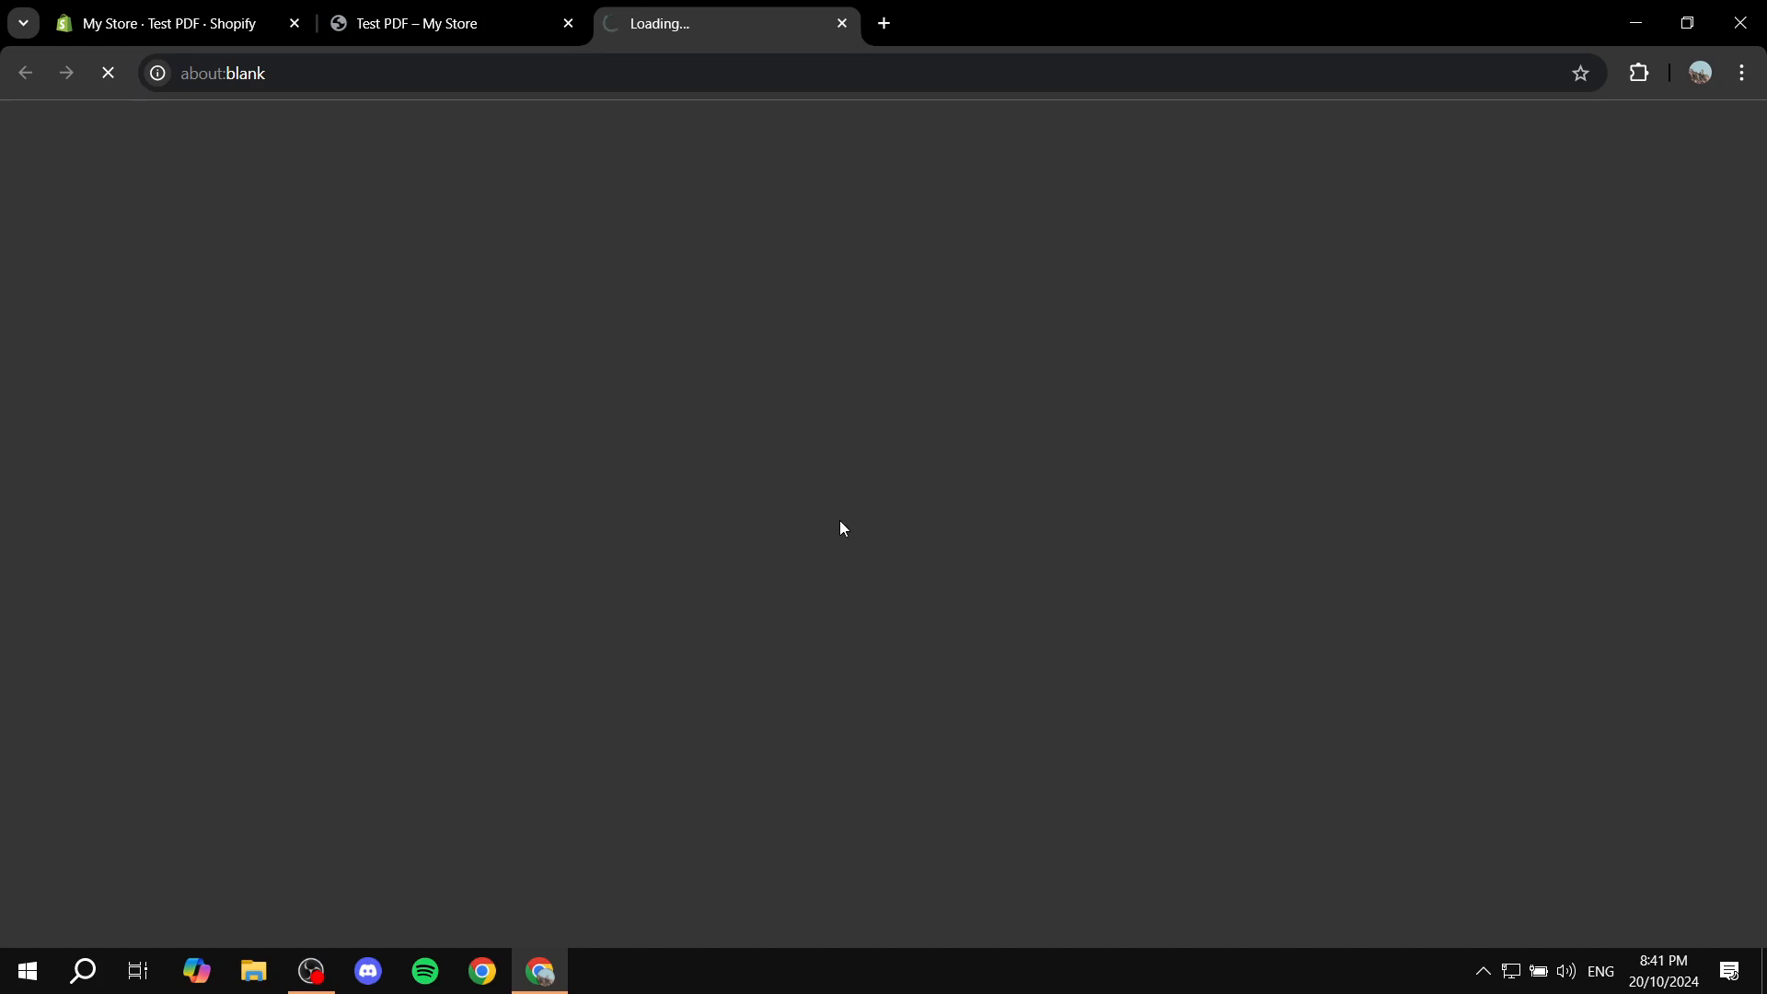